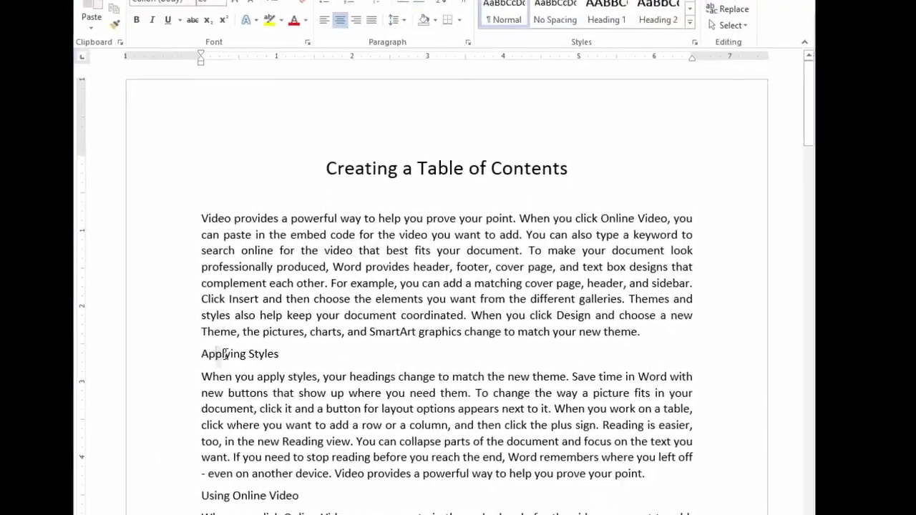
# Apply the Heading 1 style to the "Applying Styles" line.
pyautogui.moveTo(215, 333); pyautogui.dragTo(280, 333)
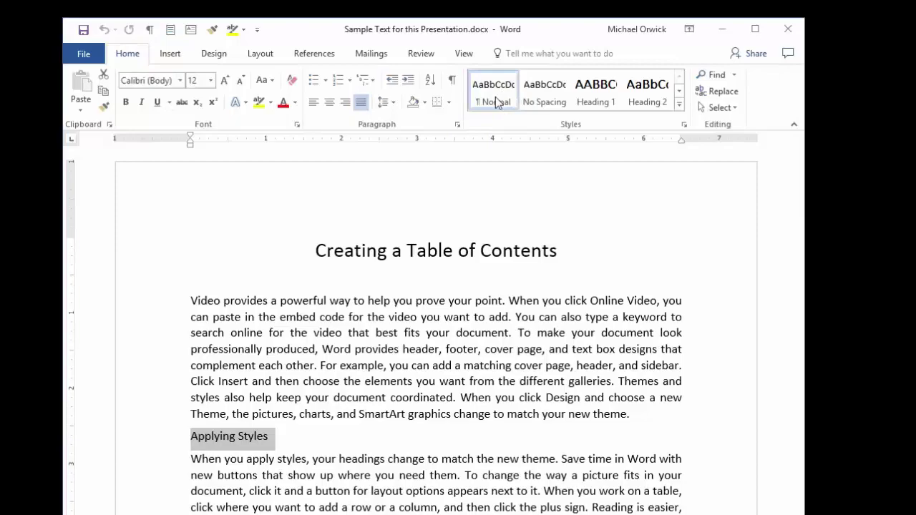
pyautogui.click(597, 97)
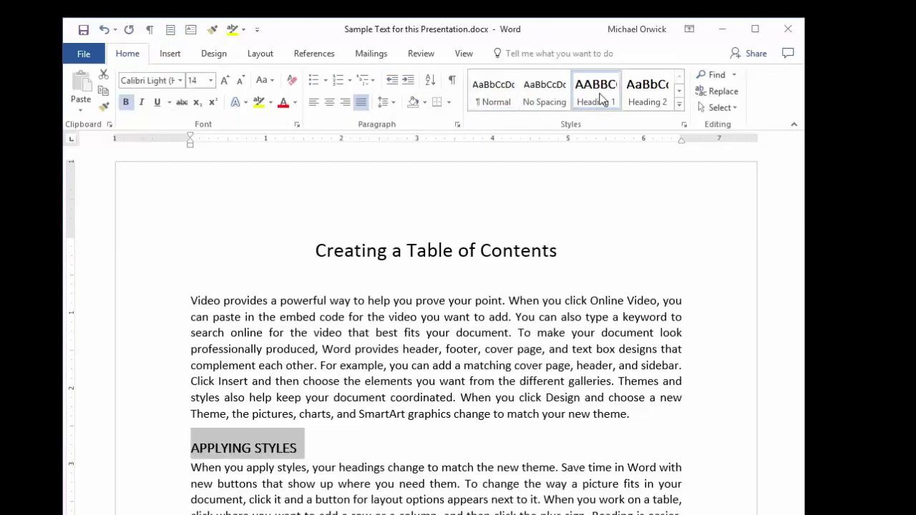
pyautogui.click(340, 456)
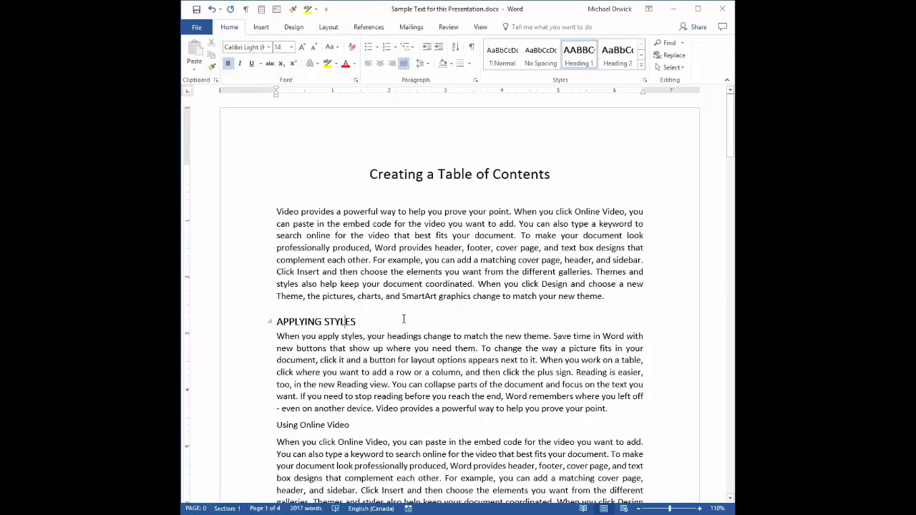
# Try the Heading 1 style on the "Using Online Video" line and undo it.
pyautogui.click(252, 431)
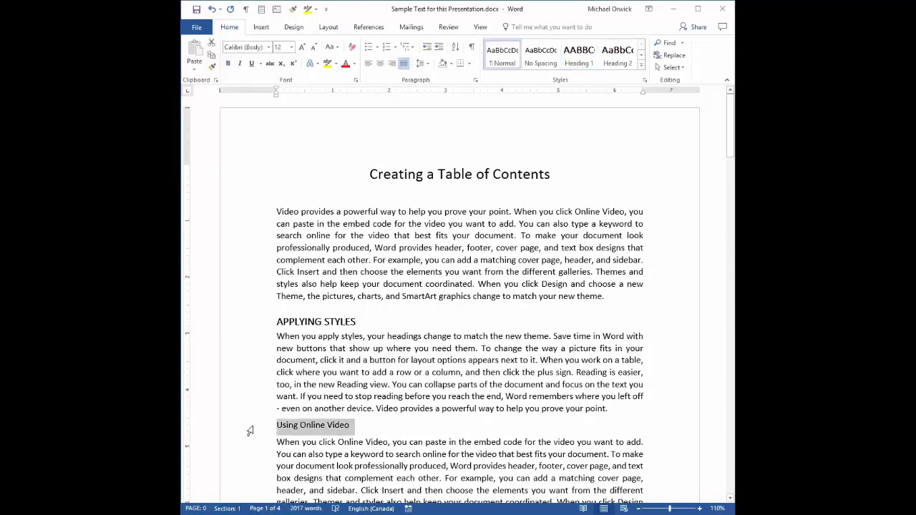
pyautogui.click(578, 54)
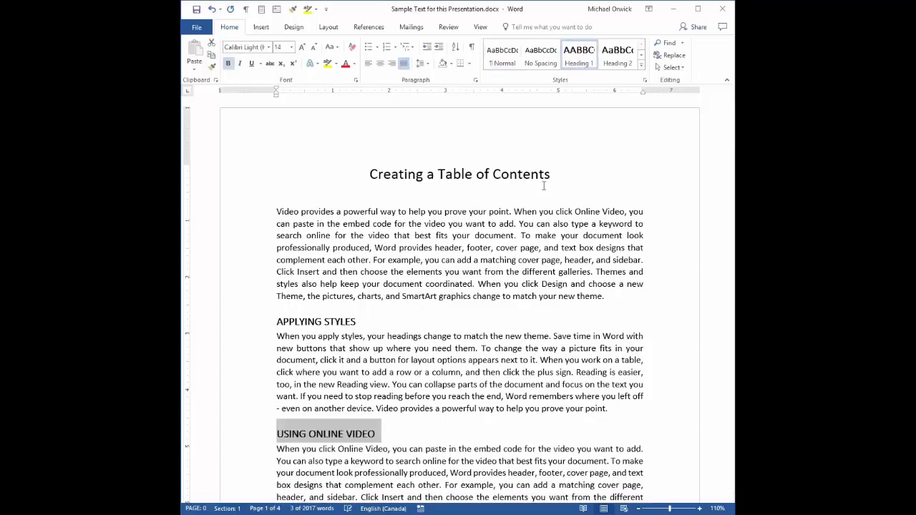
pyautogui.click(430, 372)
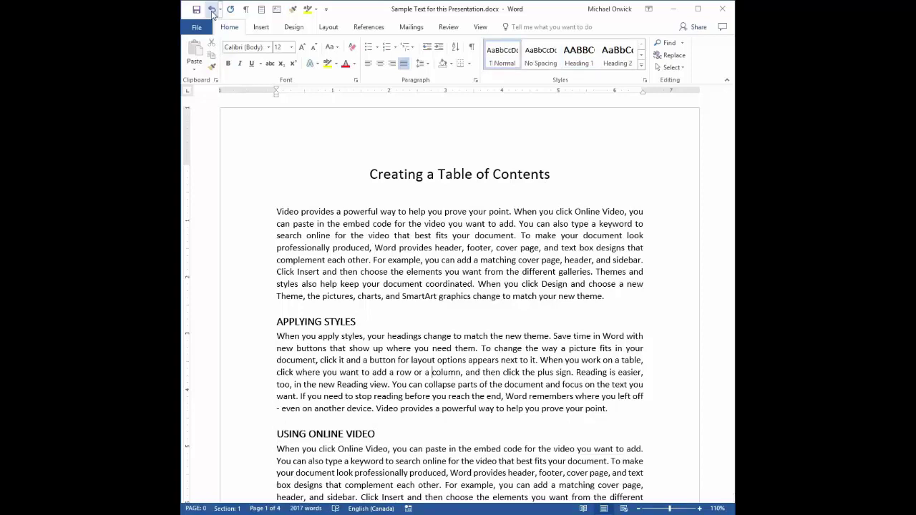
pyautogui.click(212, 12)
pyautogui.click(419, 349)
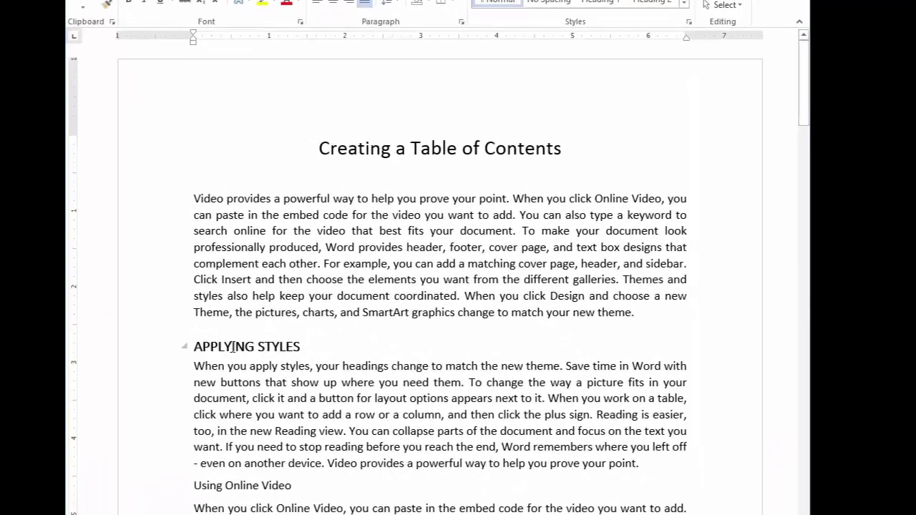
# Copy the "Applying Styles" heading's formatting onto the "Using Online Video" line with Format Painter.
pyautogui.click(228, 347)
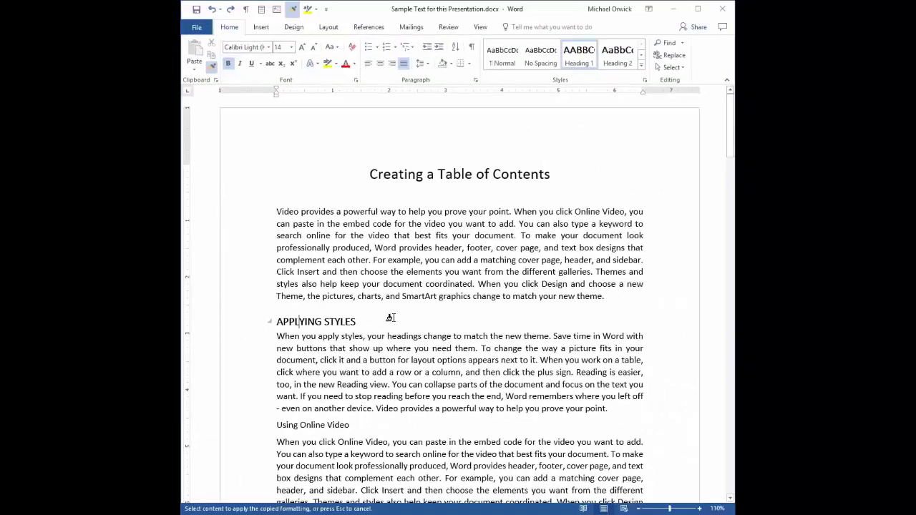
pyautogui.moveTo(278, 425); pyautogui.dragTo(350, 425)
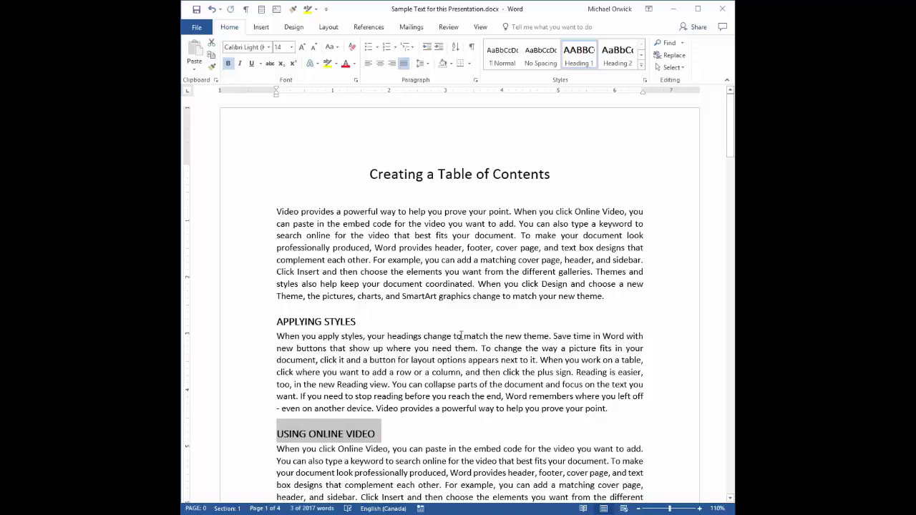
pyautogui.keyDown('ctrl'); pyautogui.scroll(-1, 461, 336); pyautogui.keyUp('ctrl')
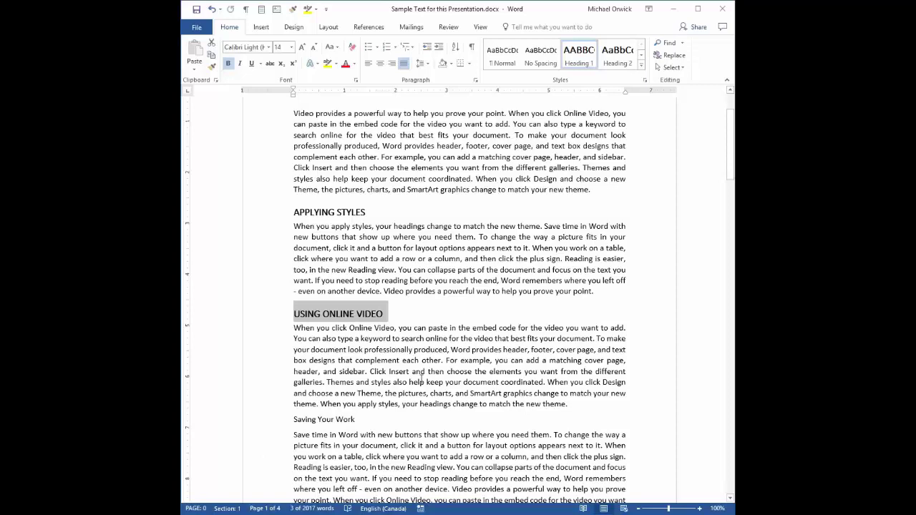
pyautogui.click(419, 379)
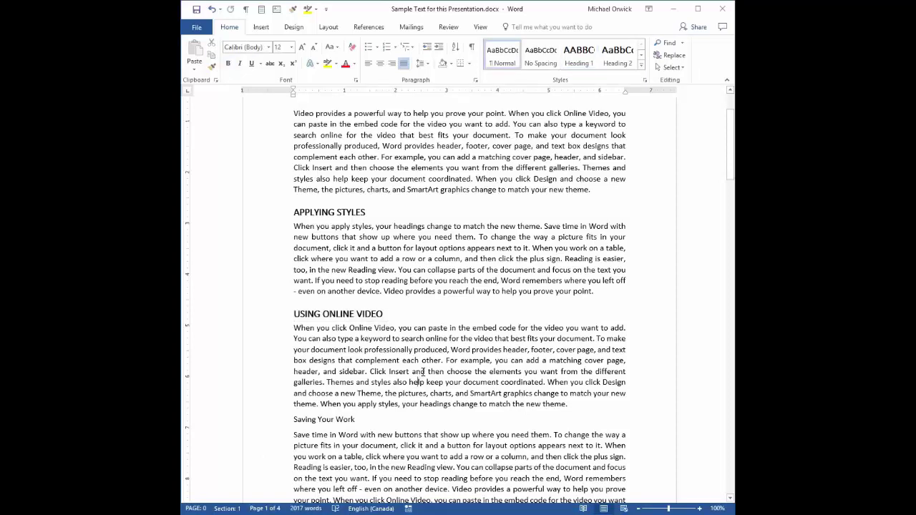
# Pick up the "Using Online Video" formatting with Format Painter for repeated use and apply it to "Using a Keyword" and "Formatting Bulleted Lists".
pyautogui.keyDown('ctrl'); pyautogui.scroll(-5, 424, 372); pyautogui.keyUp('ctrl')
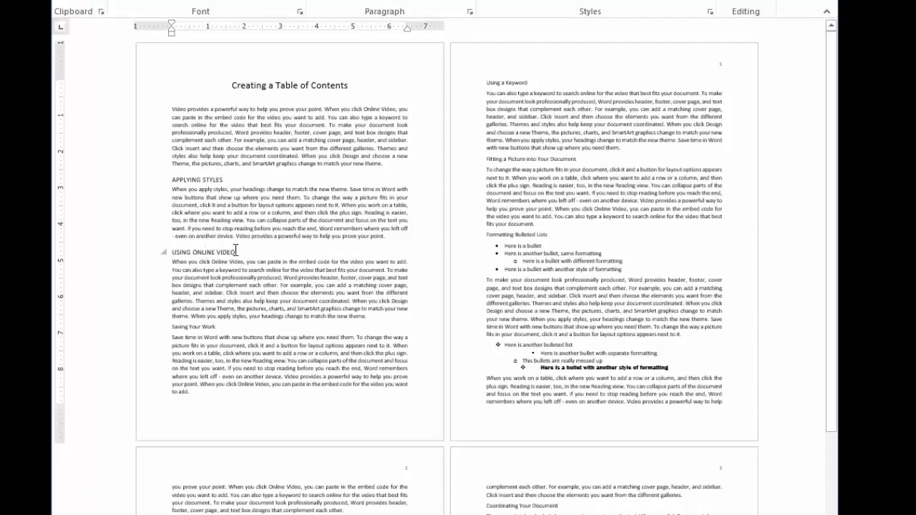
pyautogui.click(222, 253)
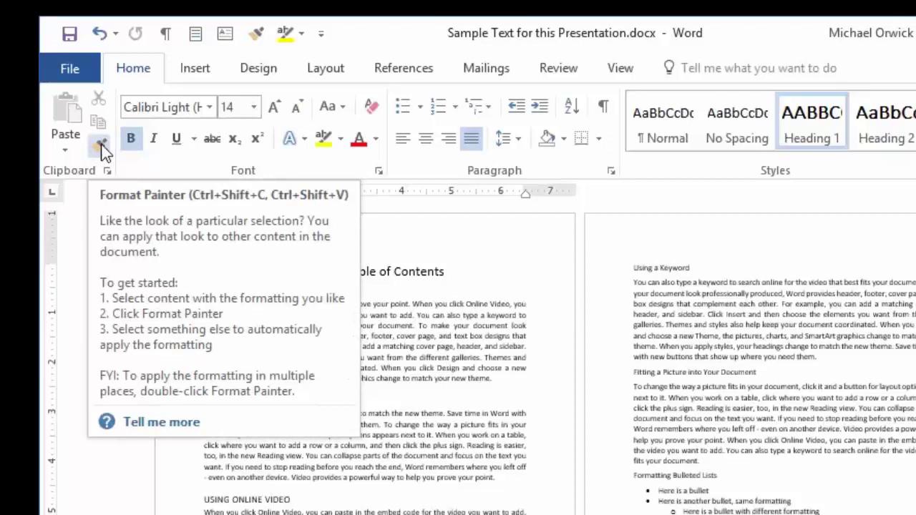
pyautogui.click(101, 149)
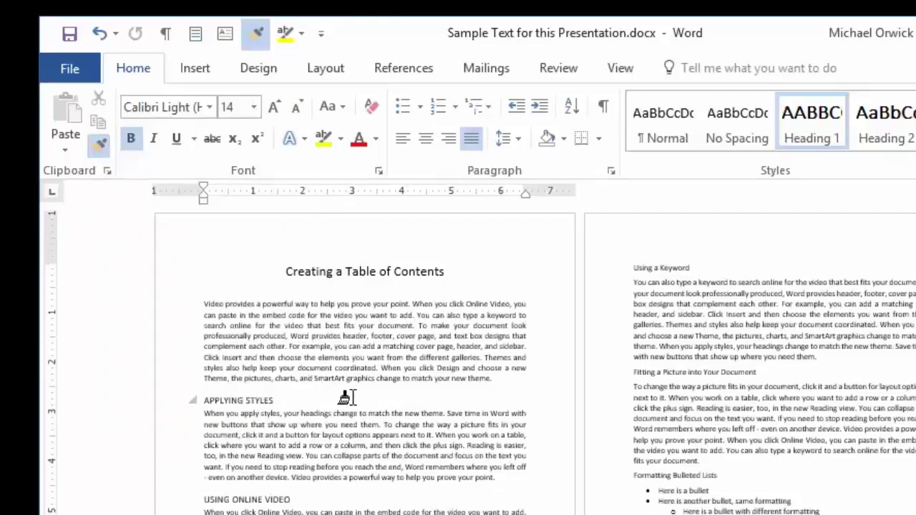
pyautogui.moveTo(634, 268); pyautogui.dragTo(698, 275)
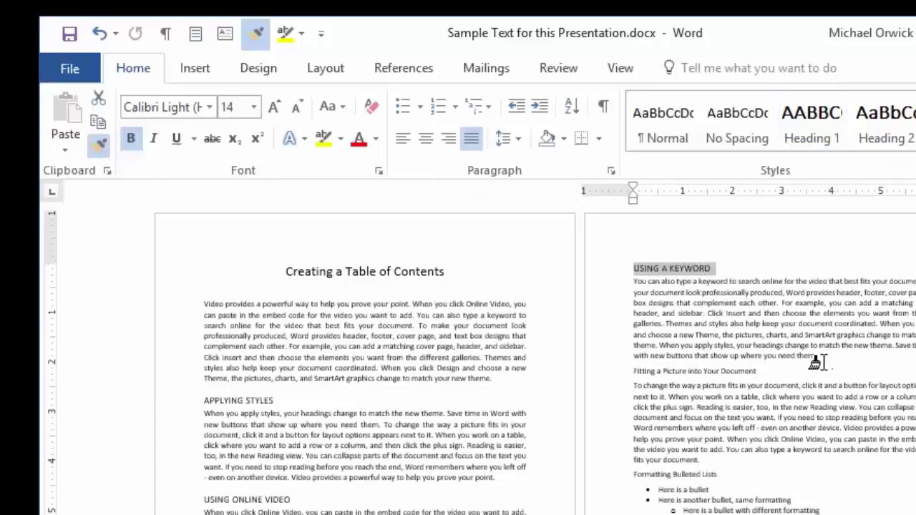
pyautogui.moveTo(635, 474); pyautogui.dragTo(720, 475)
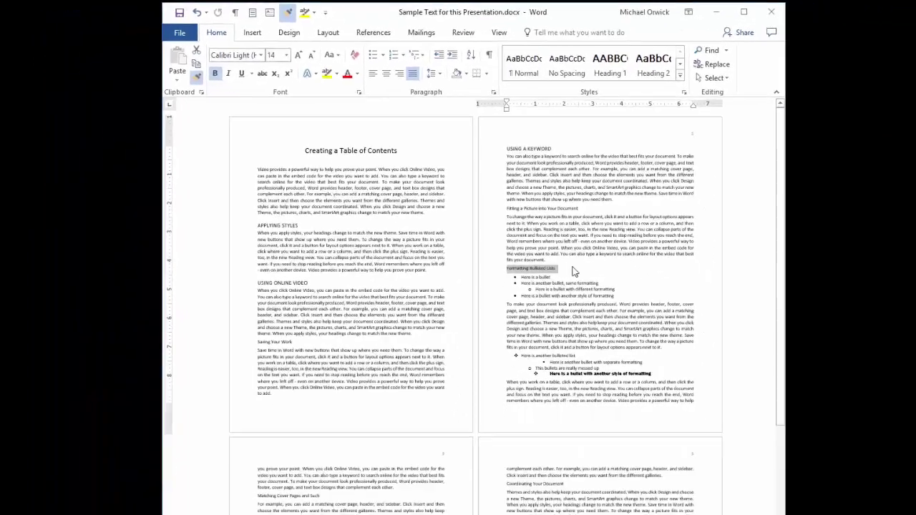
pyautogui.moveTo(572, 272); pyautogui.dragTo(576, 271)
# Paint the heading formatting onto "Matching Cover Pages and Such", "Collapsing Parts of the Document" and "Coordinating Your Document", and turn Format Painter off.
pyautogui.scroll(-2, 528, 319)
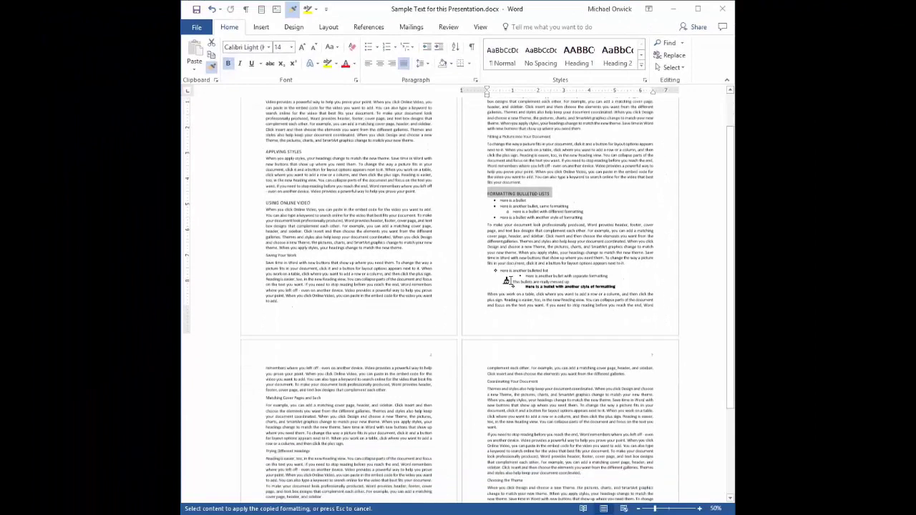
pyautogui.scroll(-3, 375, 323)
pyautogui.moveTo(266, 304); pyautogui.dragTo(324, 306)
pyautogui.scroll(-1, 367, 326)
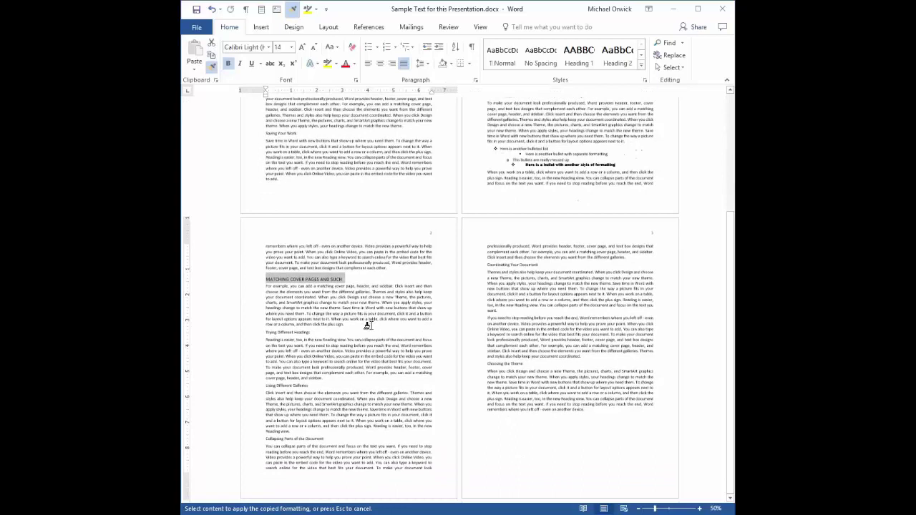
pyautogui.moveTo(267, 439); pyautogui.dragTo(321, 447)
pyautogui.moveTo(488, 270); pyautogui.dragTo(540, 272)
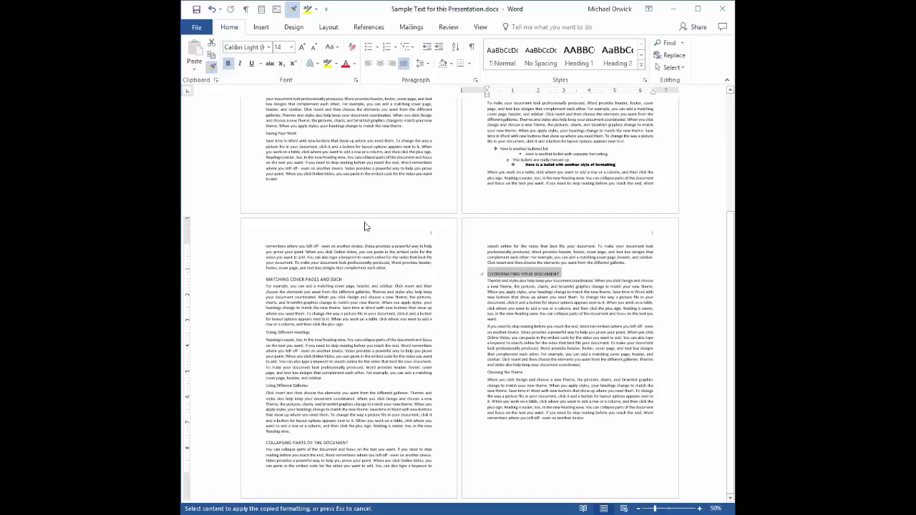
pyautogui.click(212, 67)
pyautogui.click(528, 304)
# Insert a page break before the "Creating a Table of Contents" title to add a blank first page.
pyautogui.scroll(3, 522, 358)
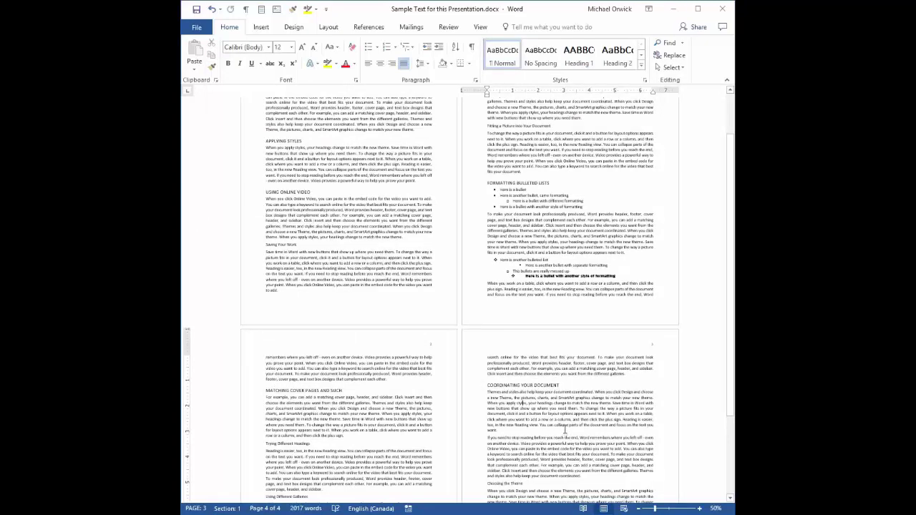
pyautogui.hotkey('ctrl', 'Home')
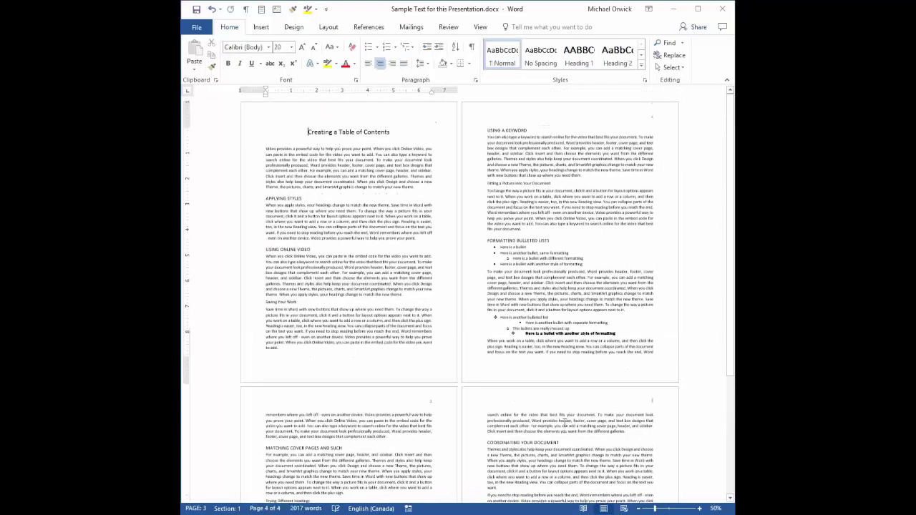
pyautogui.click(328, 189)
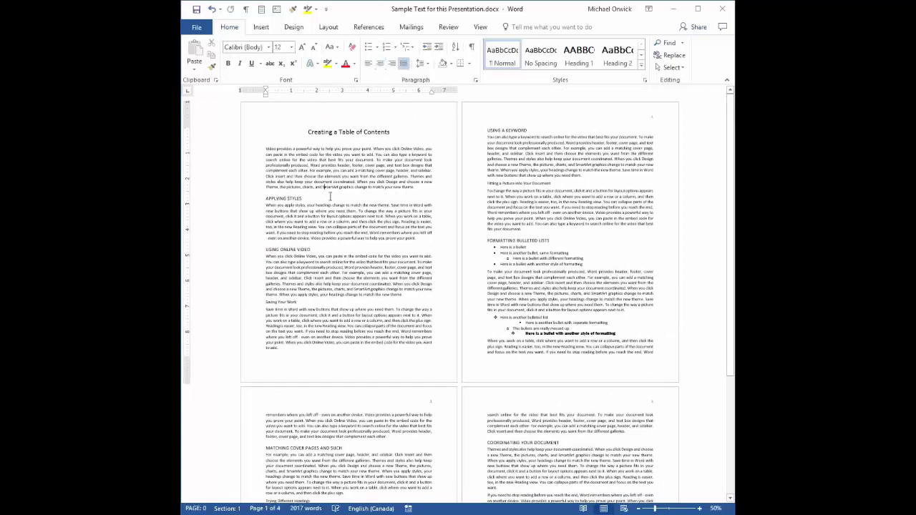
pyautogui.keyDown('ctrl'); pyautogui.scroll(3, 352, 267); pyautogui.keyUp('ctrl')
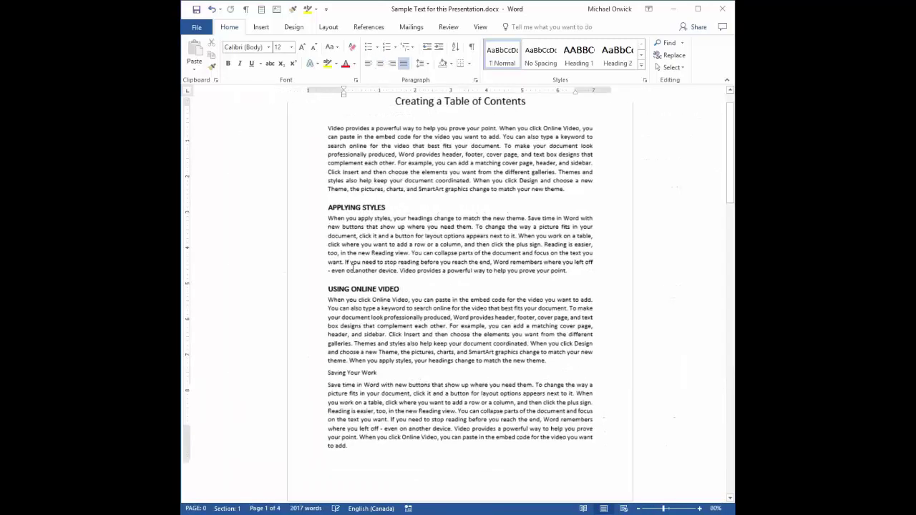
pyautogui.keyDown('ctrl'); pyautogui.scroll(1, 353, 266); pyautogui.keyUp('ctrl')
pyautogui.scroll(3, 396, 200)
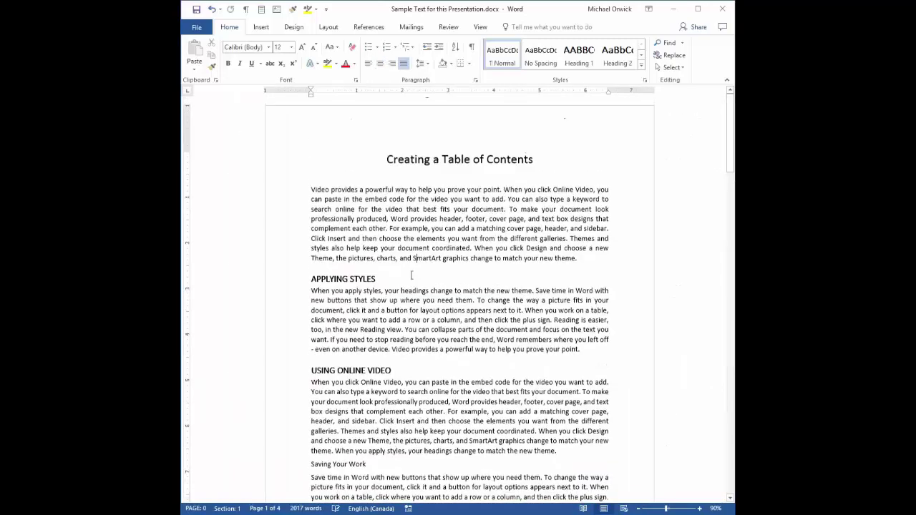
pyautogui.click(383, 159)
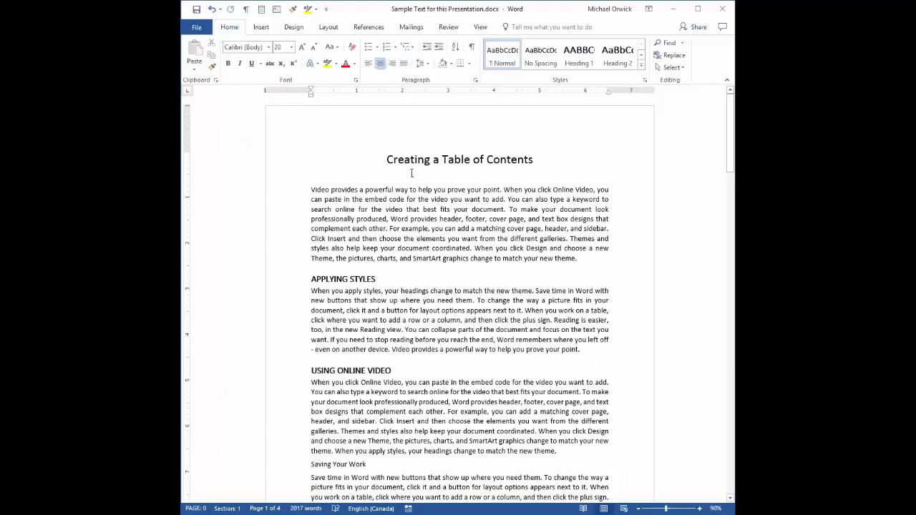
pyautogui.hotkey('ctrl', 'Return')
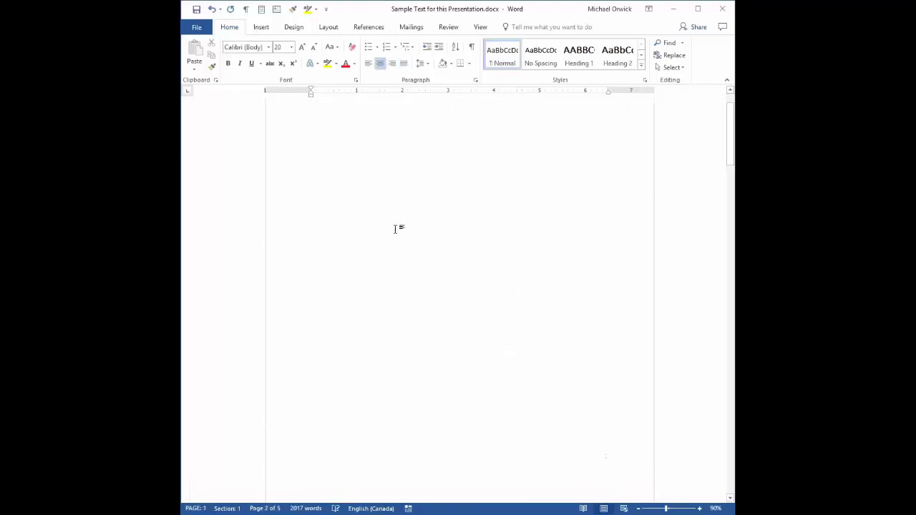
# Insert the built-in Automatic Table 2 table of contents on the blank first page.
pyautogui.click(323, 165)
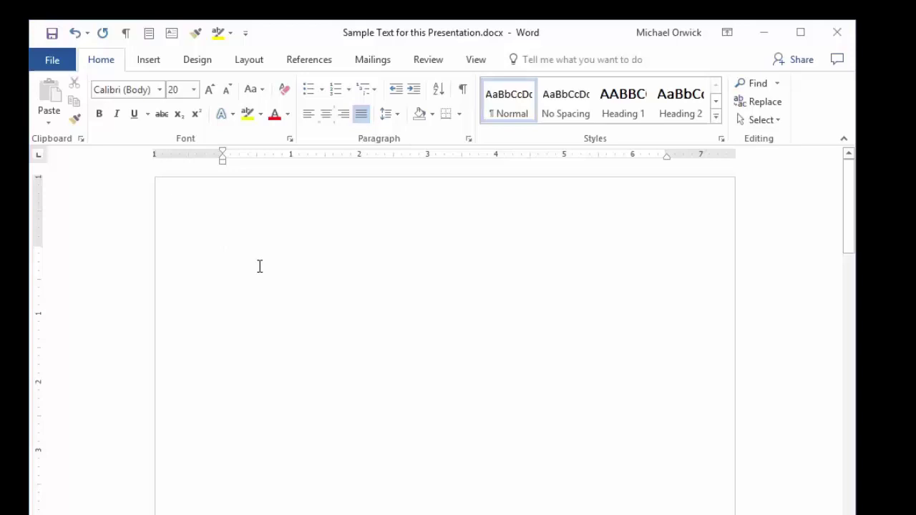
pyautogui.click(309, 63)
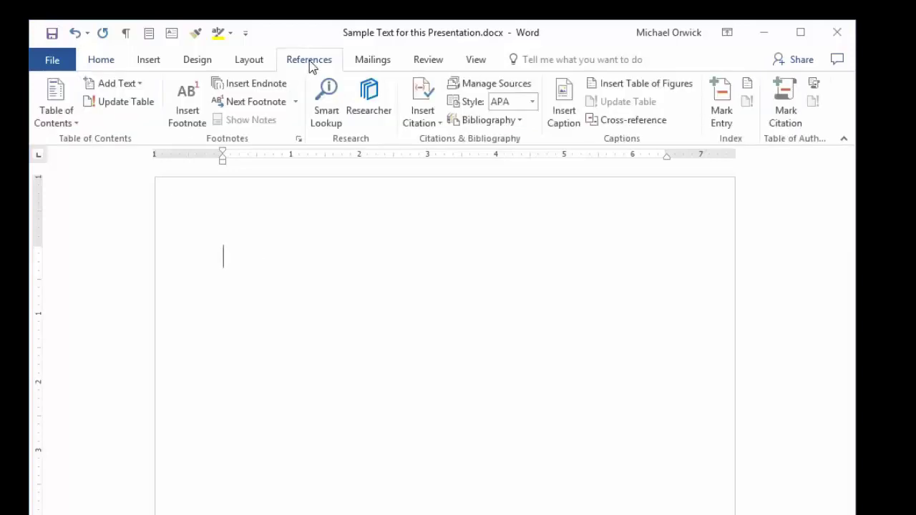
pyautogui.click(58, 119)
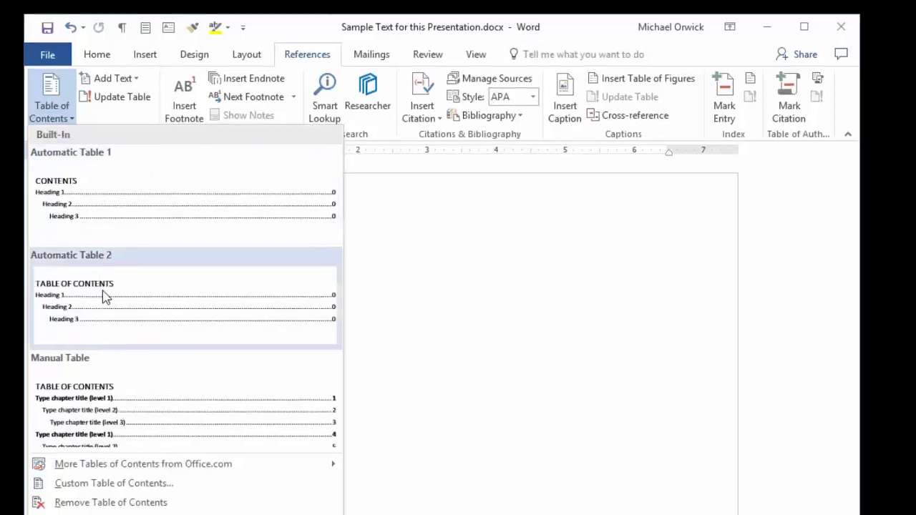
pyautogui.click(104, 294)
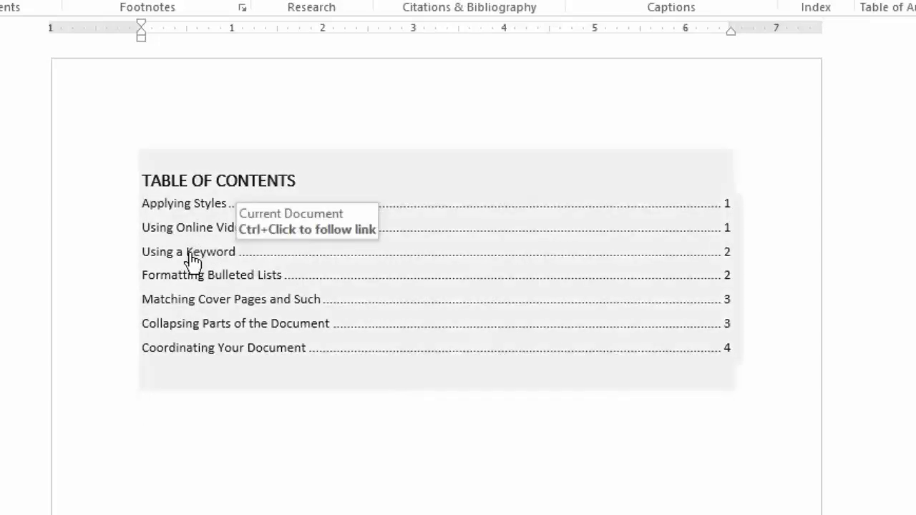
# Follow the table of contents links to "Using a Keyword" and "Matching Cover Pages and Such", and look through the headings below.
pyautogui.keyDown('ctrl'); pyautogui.click(191, 255); pyautogui.keyUp('ctrl')
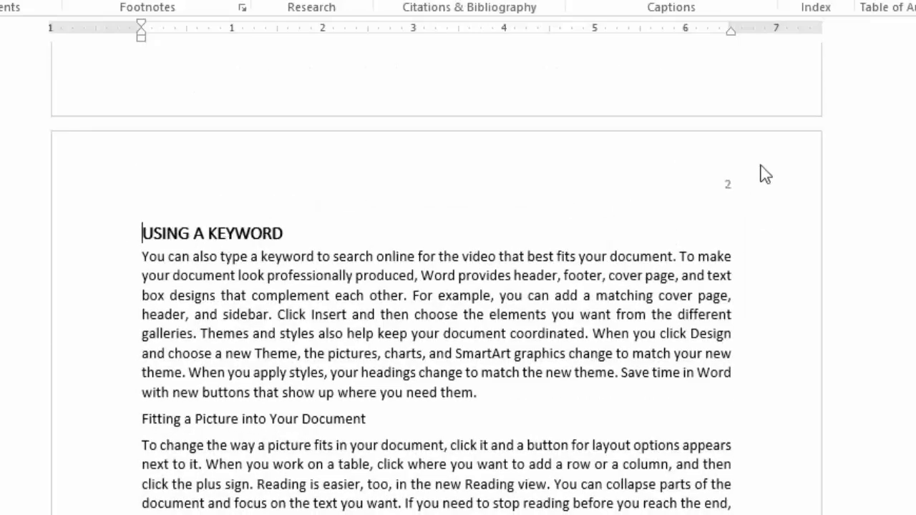
pyautogui.hotkey('ctrl', 'Home')
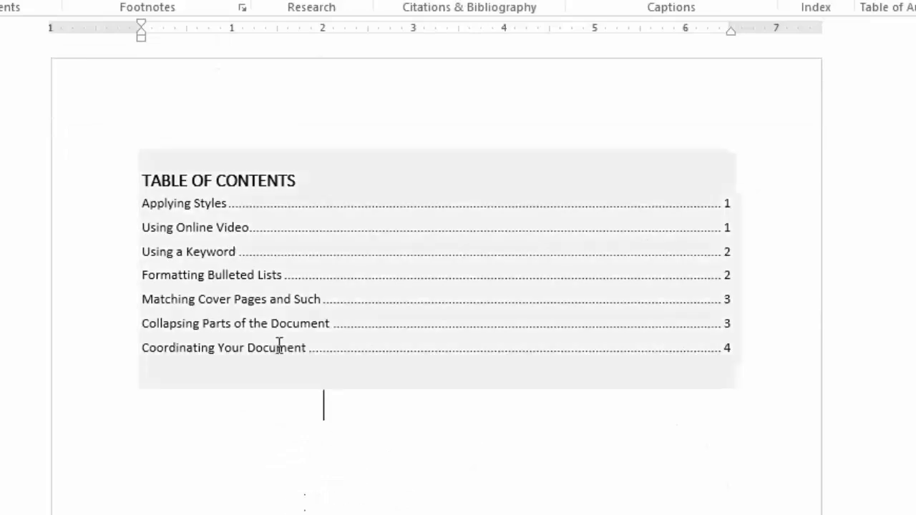
pyautogui.keyDown('ctrl'); pyautogui.click(194, 301); pyautogui.keyUp('ctrl')
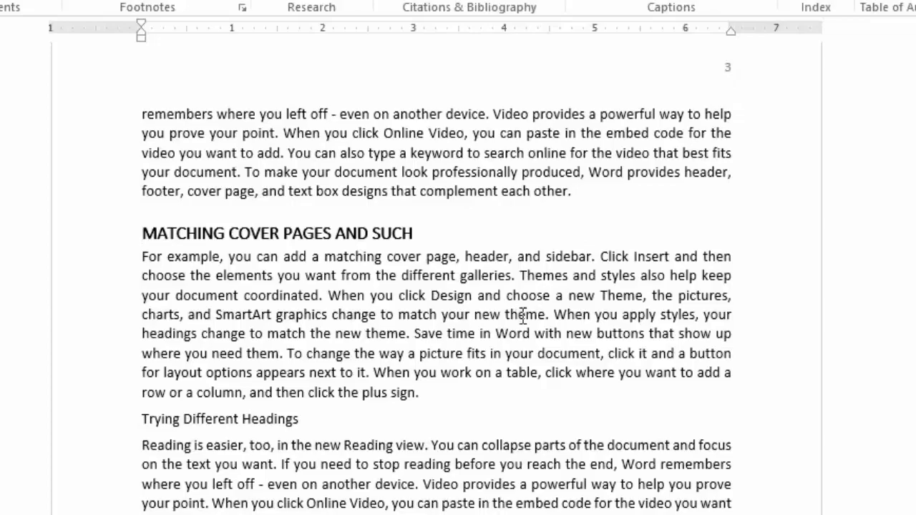
pyautogui.scroll(-5, 516, 318)
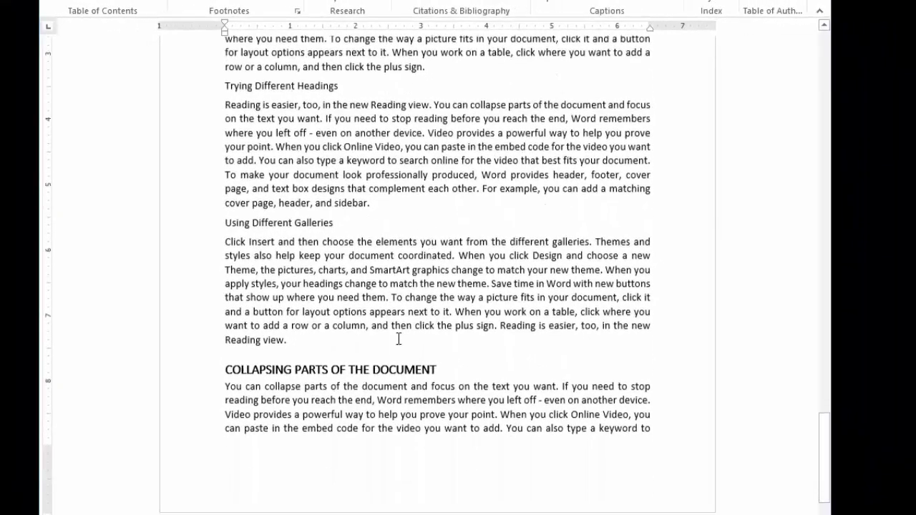
pyautogui.moveTo(271, 368)
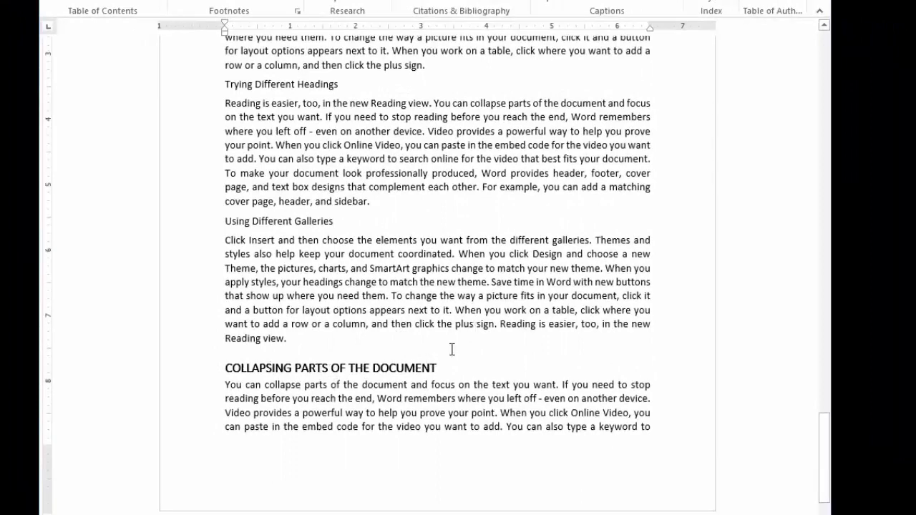
# Insert a page break before "Collapsing Parts of the Document" and update the table of contents with page numbers only.
pyautogui.hotkey('ctrl', 'Home')
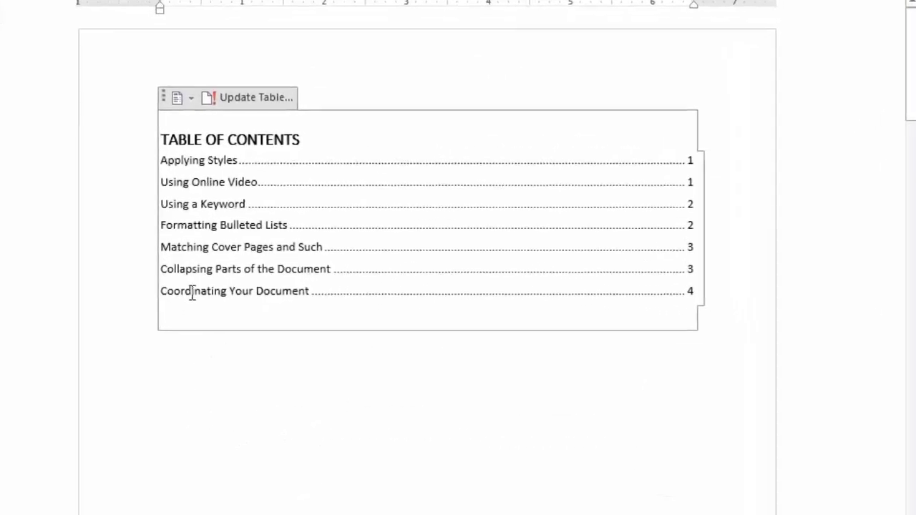
pyautogui.keyDown('ctrl'); pyautogui.click(266, 284); pyautogui.keyUp('ctrl')
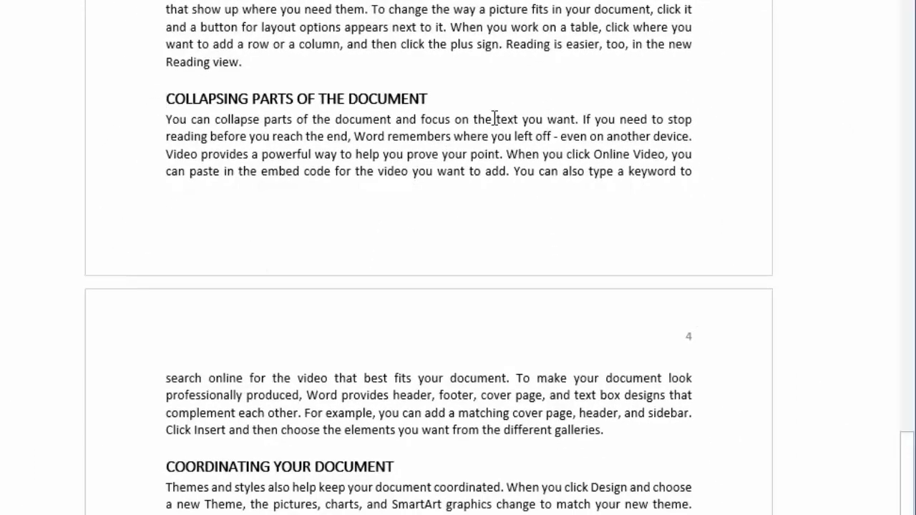
pyautogui.hotkey('ctrl', 'Return')
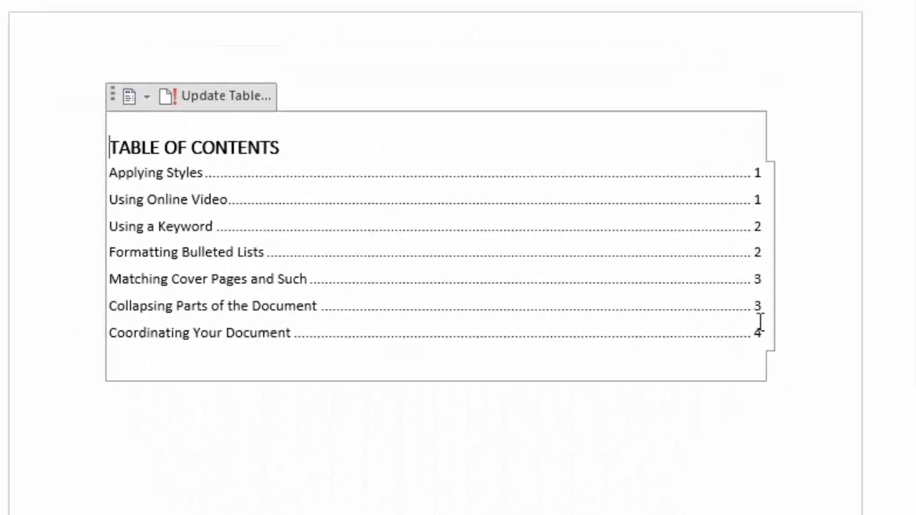
pyautogui.click(224, 96)
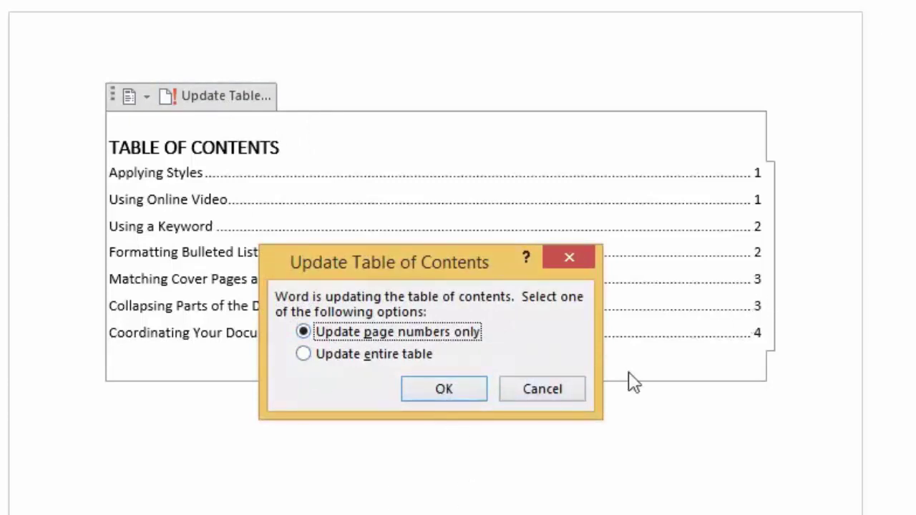
pyautogui.click(444, 393)
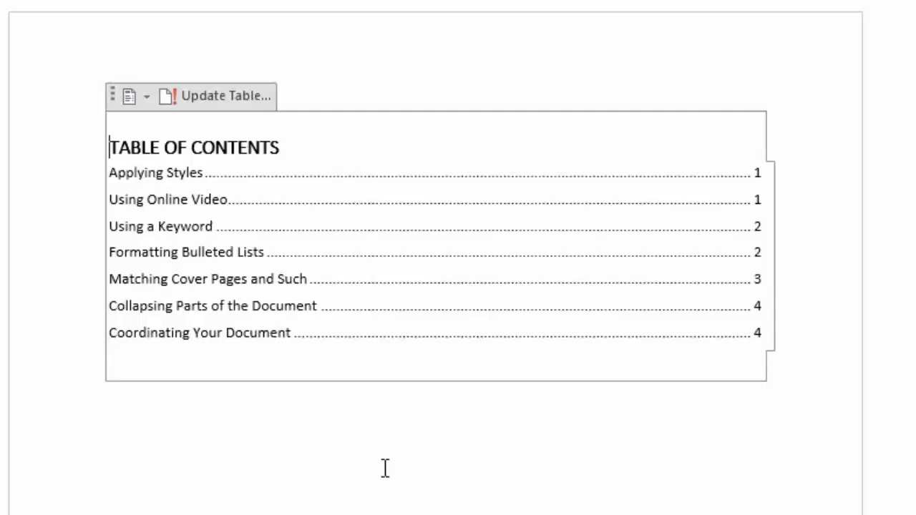
# Apply the Heading 2 style to the "Saving Your Work" and "Fitting a Picture into Your Document" subheadings.
pyautogui.scroll(-15, 384, 467)
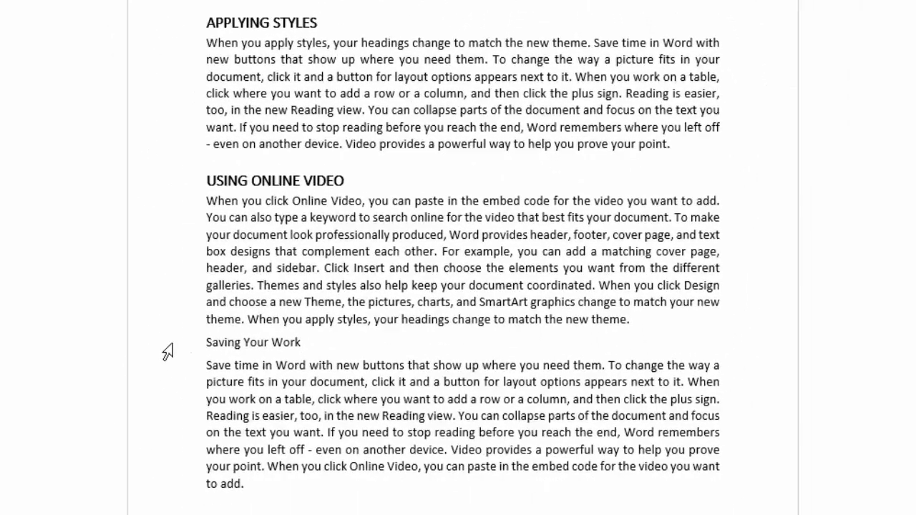
pyautogui.click(169, 346)
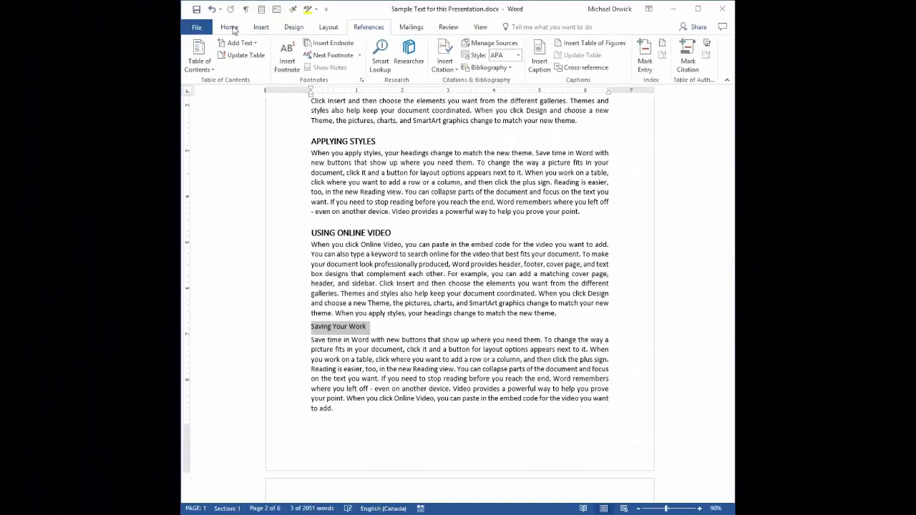
pyautogui.click(228, 27)
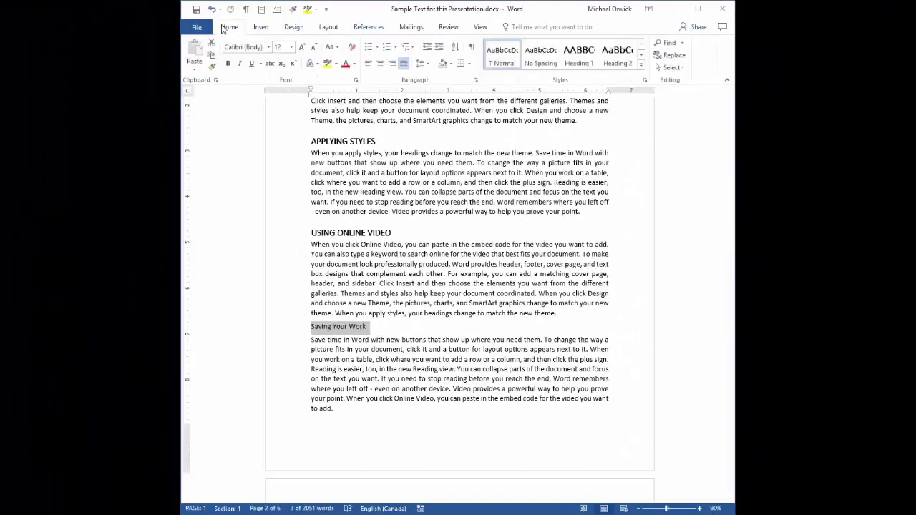
pyautogui.click(624, 59)
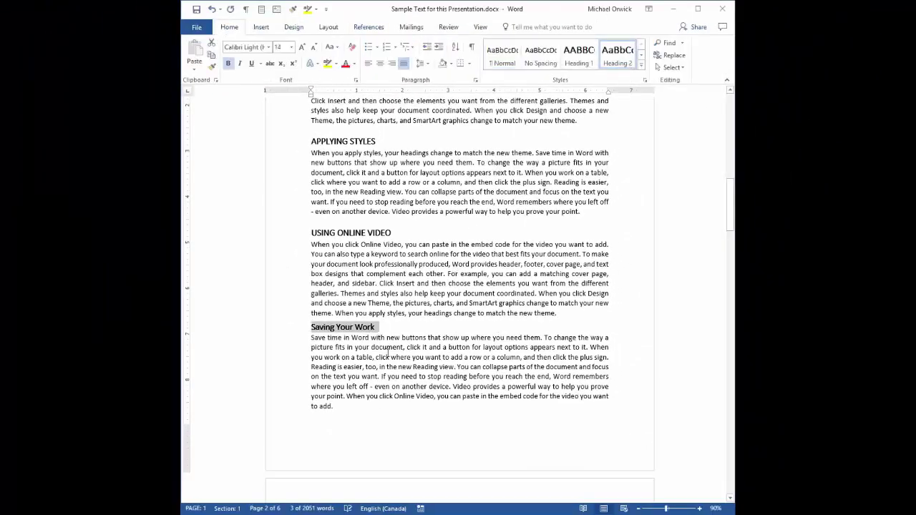
pyautogui.scroll(-10, 388, 354)
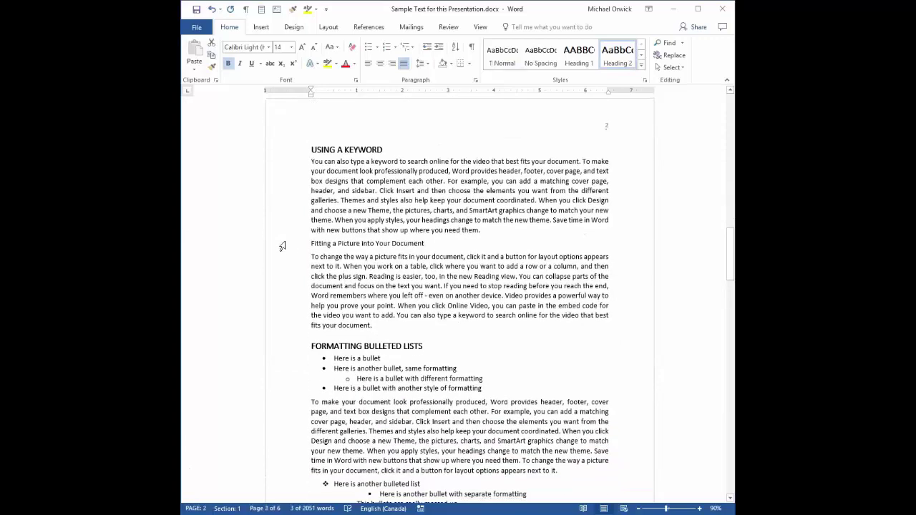
pyautogui.click(282, 246)
pyautogui.hotkey('ctrl', 'alt', '2')
pyautogui.scroll(-3, 488, 281)
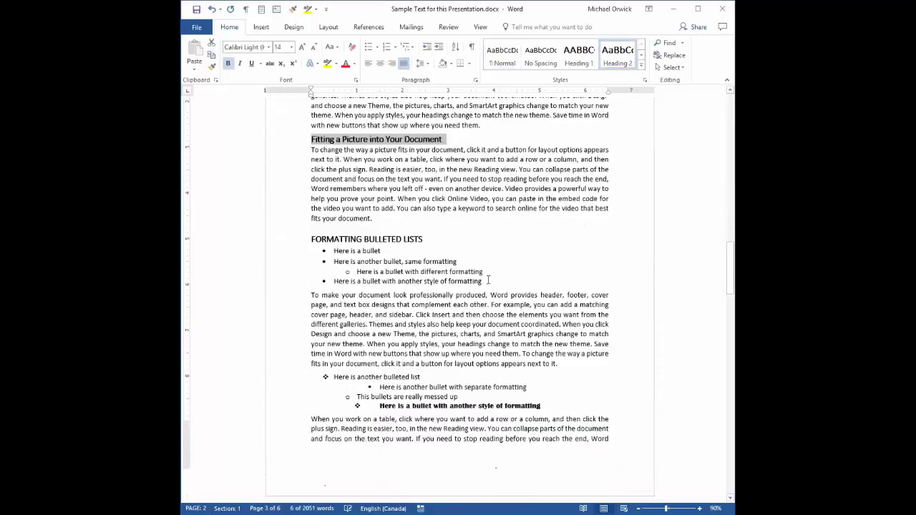
# Apply the Heading 2 style to the "Trying Different Headings" and "Choosing the Theme" subheadings.
pyautogui.scroll(-15, 488, 281)
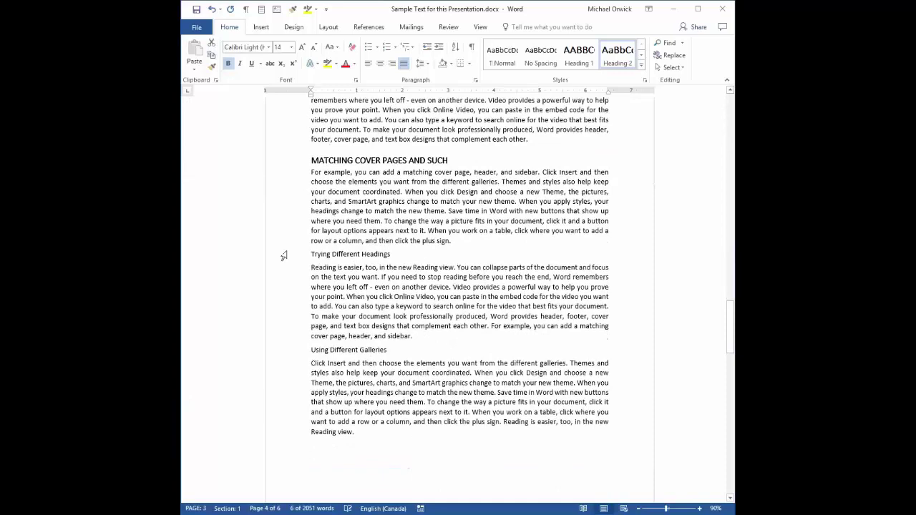
pyautogui.click(288, 257)
pyautogui.click(617, 54)
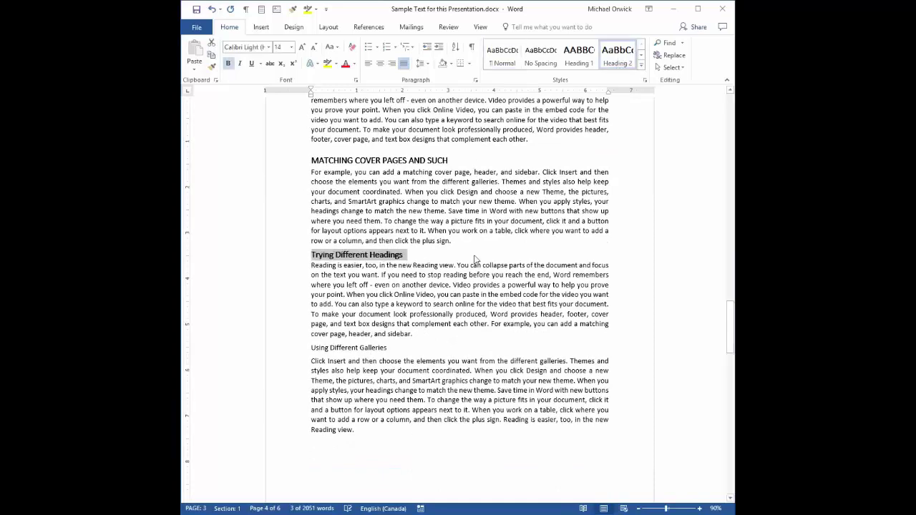
pyautogui.scroll(-2, 479, 257)
pyautogui.scroll(-18, 480, 252)
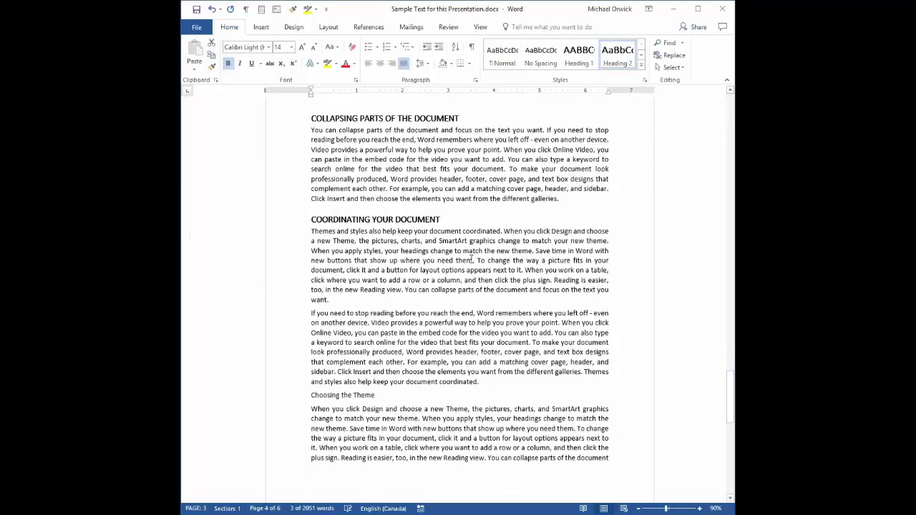
pyautogui.click(294, 308)
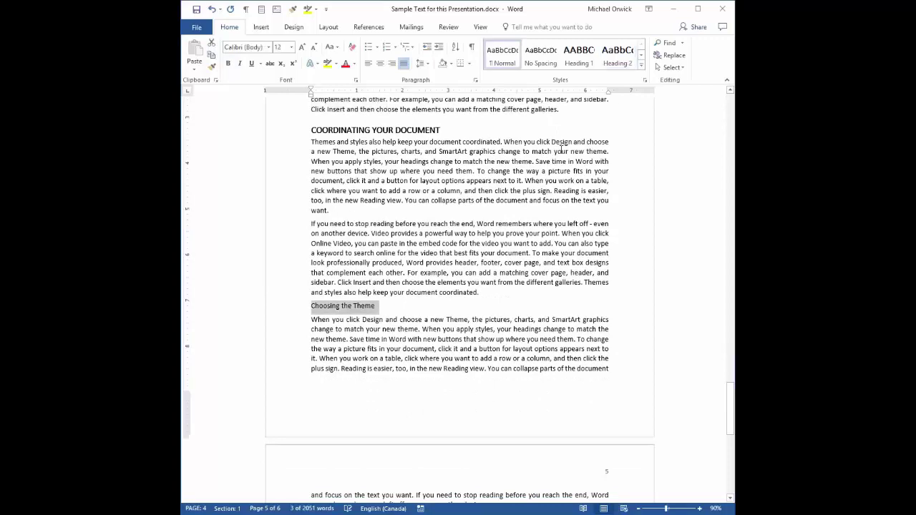
pyautogui.click(618, 54)
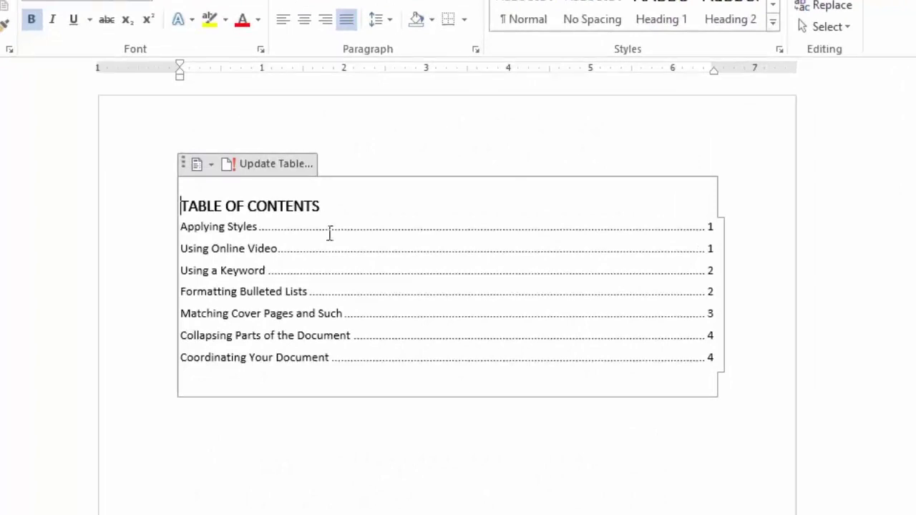
# Update the entire table of contents to include the Heading 2 subheadings.
pyautogui.rightClick(366, 269)
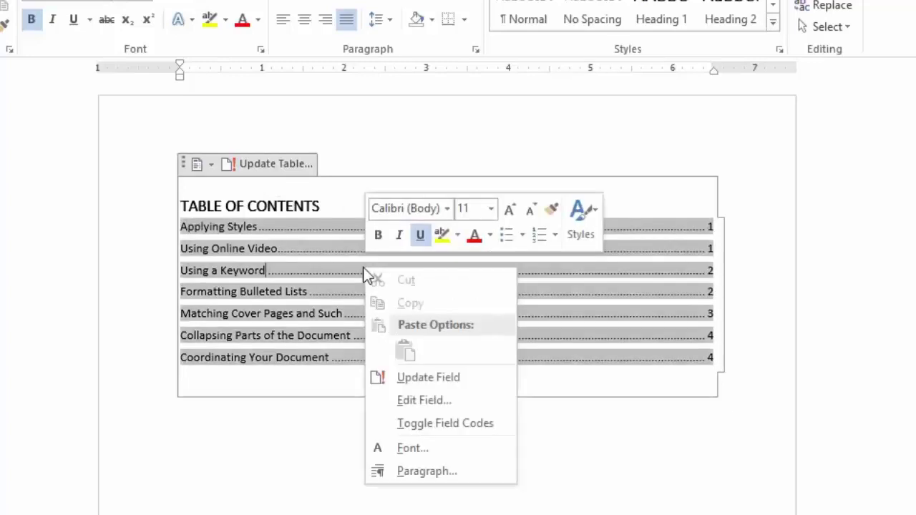
pyautogui.click(419, 381)
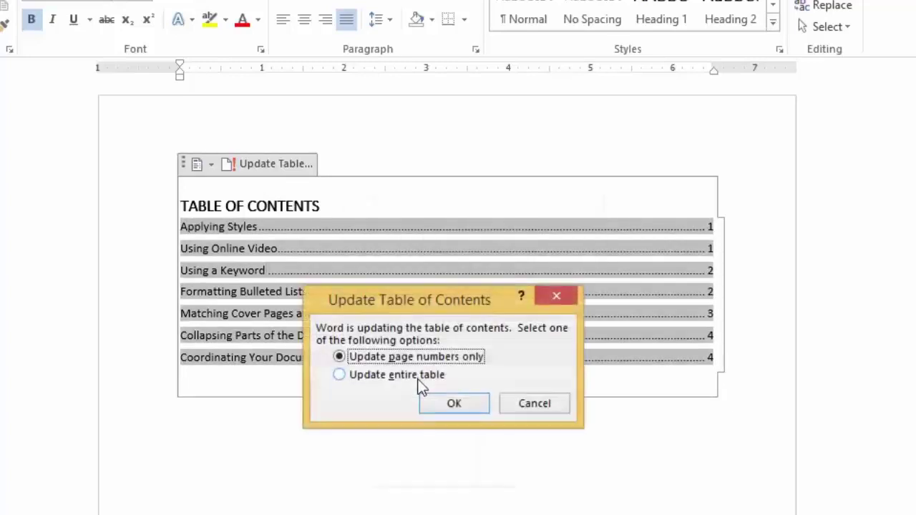
pyautogui.click(340, 376)
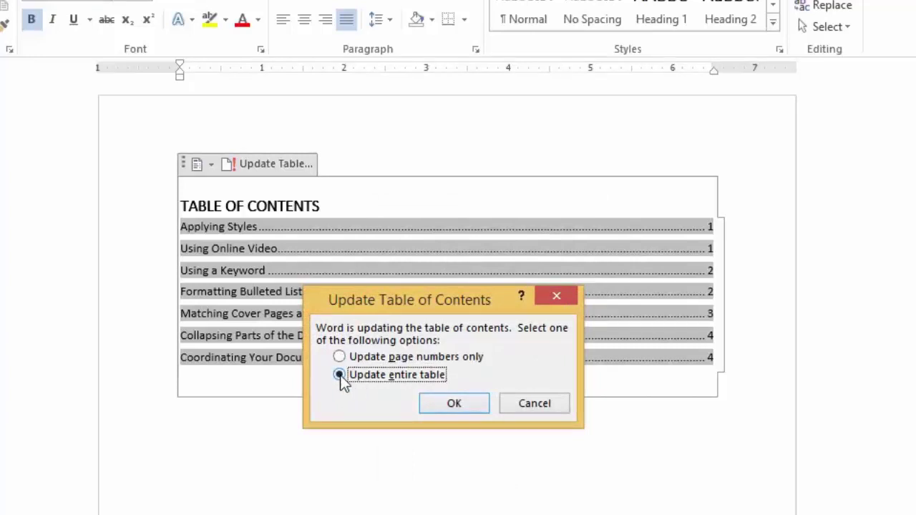
pyautogui.click(452, 404)
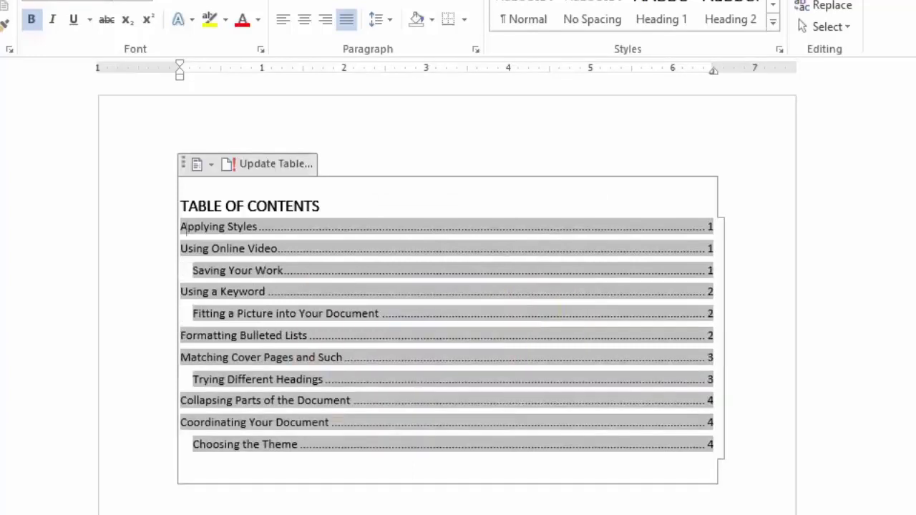
pyautogui.click(345, 496)
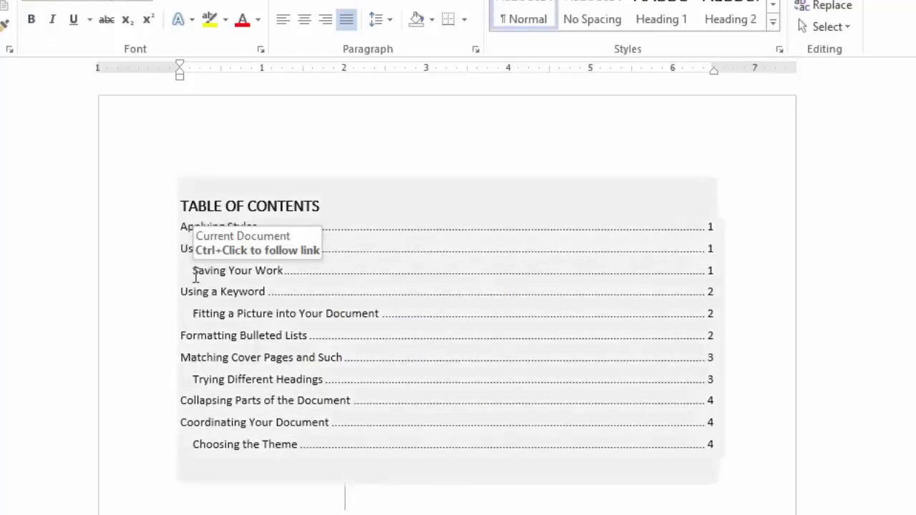
# Follow the table of contents link to "Trying Different Headings" and apply the Heading 3 style to "Using Different Galleries" below it.
pyautogui.hotkey('ctrl', 'Home')
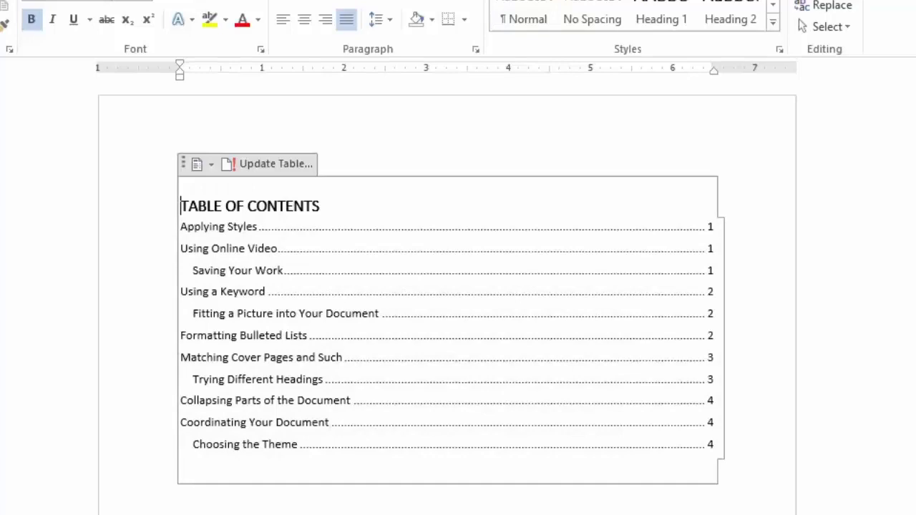
pyautogui.keyDown('ctrl'); pyautogui.click(237, 380); pyautogui.keyUp('ctrl')
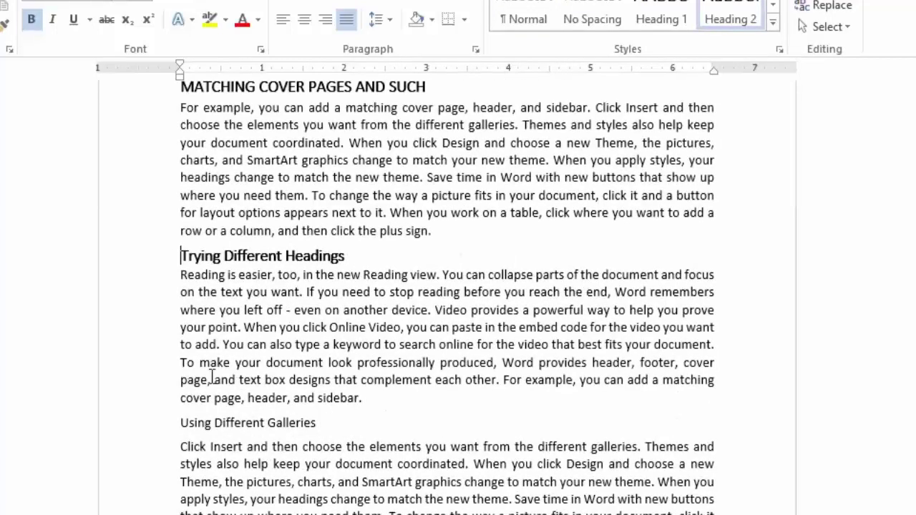
pyautogui.click(144, 424)
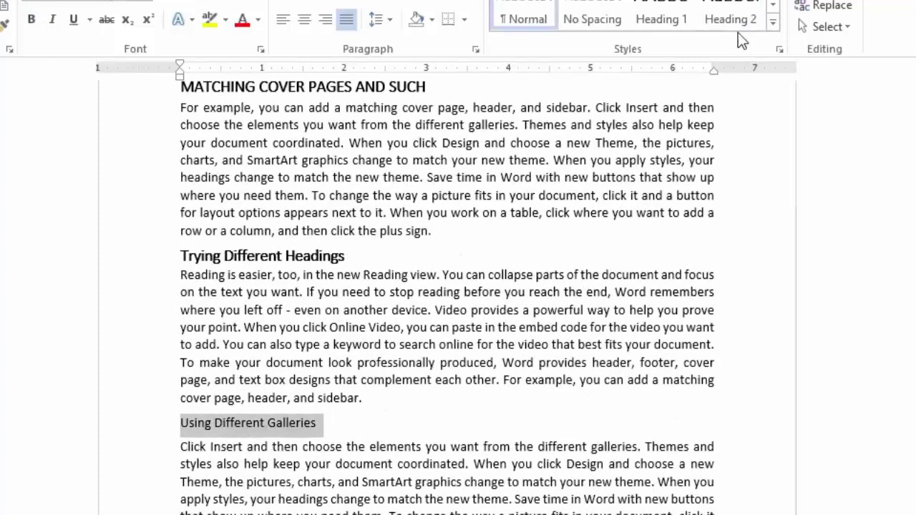
pyautogui.click(773, 22)
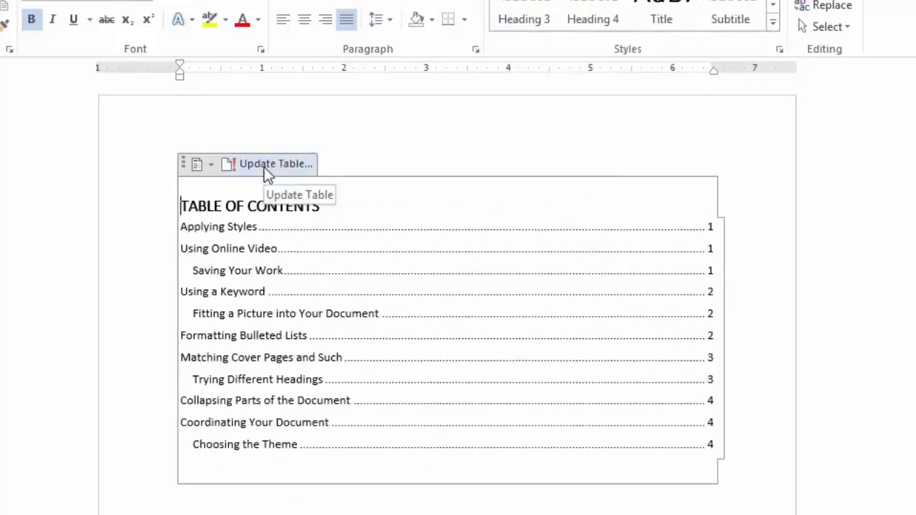
# Update the entire table of contents again to add the Heading 3 entry.
pyautogui.click(271, 164)
pyautogui.click(383, 374)
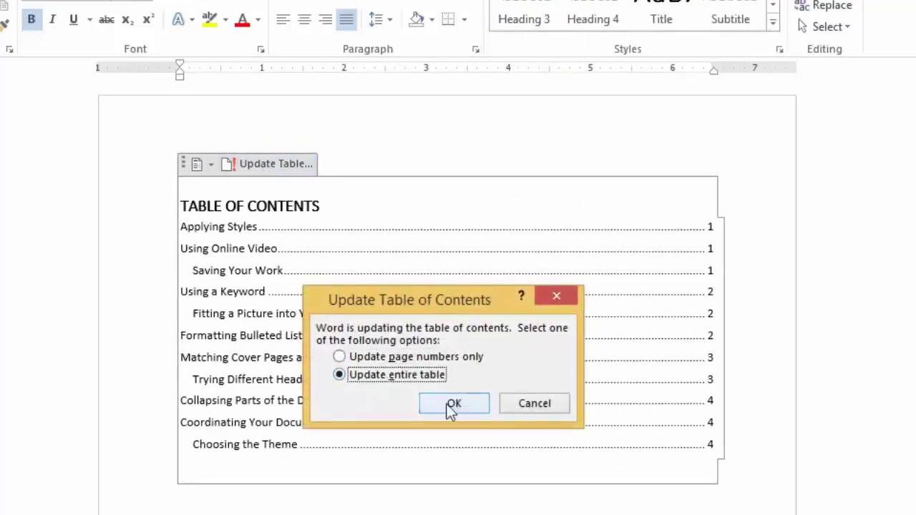
pyautogui.click(446, 403)
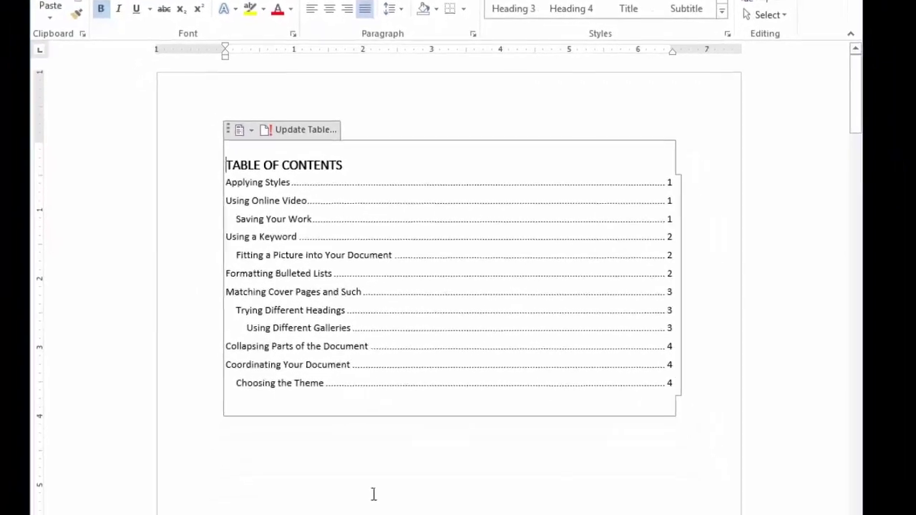
# Under "Formatting Bulleted Lists", copy the formatting of "Here is a bullet" onto "Here is a bullet with different formatting" with Format Painter.
pyautogui.keyDown('ctrl'); pyautogui.click(291, 273); pyautogui.keyUp('ctrl')
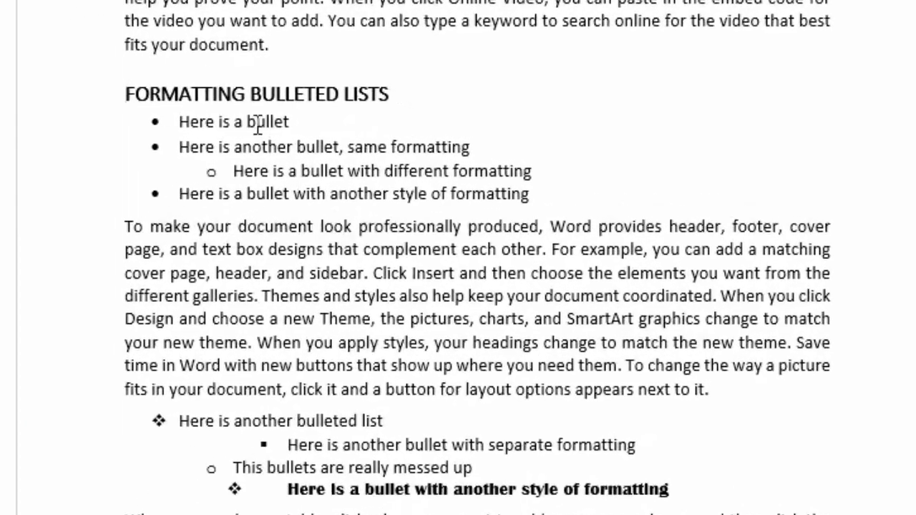
pyautogui.click(293, 120)
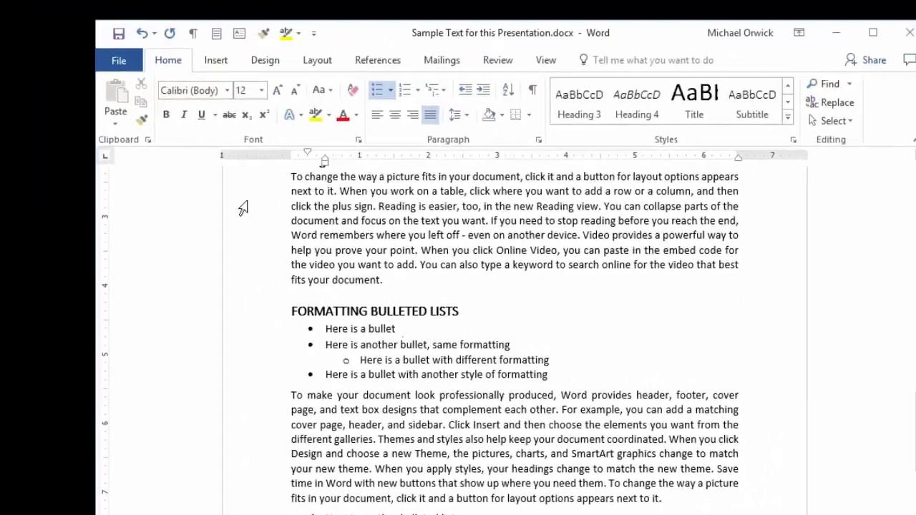
pyautogui.click(142, 122)
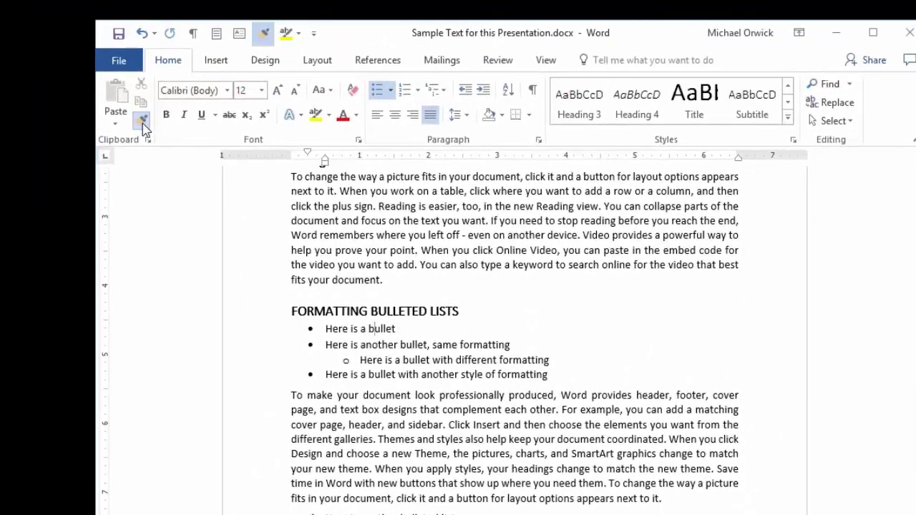
pyautogui.moveTo(286, 362); pyautogui.dragTo(407, 366)
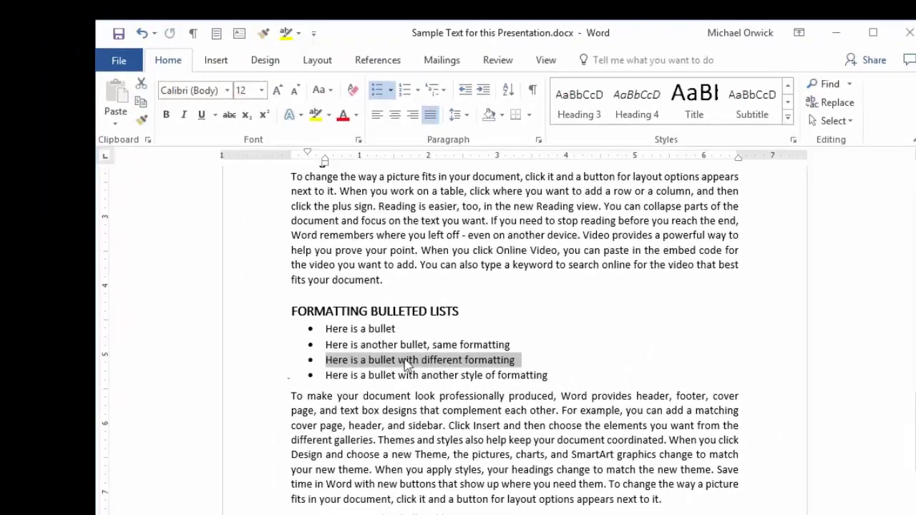
pyautogui.click(450, 346)
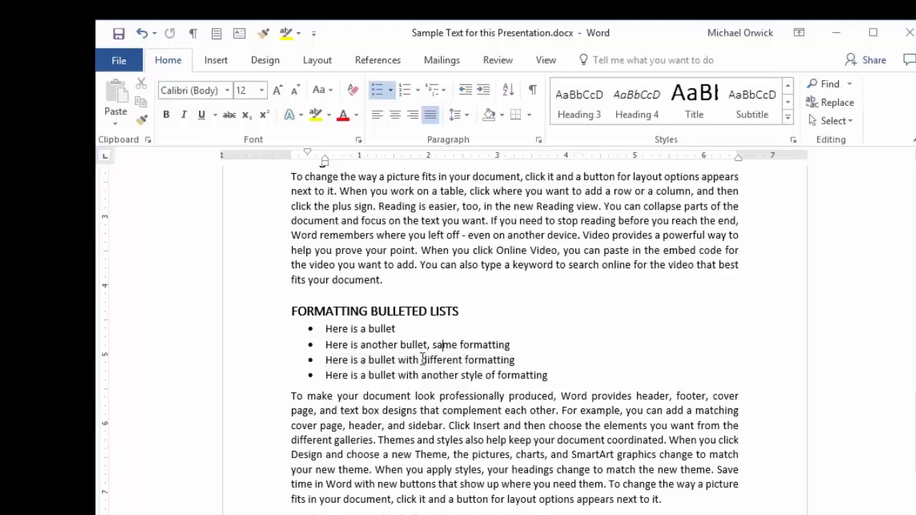
# Paint the same bullet formatting onto all four items of the second list, starting at "Here is another bulleted list".
pyautogui.scroll(-1, 422, 359)
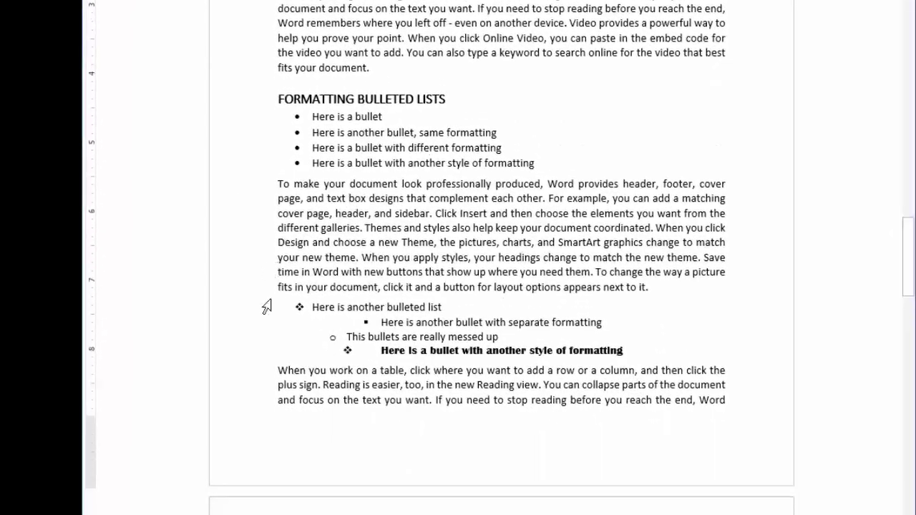
pyautogui.moveTo(261, 314)
pyautogui.mouseDown()
pyautogui.moveTo(261, 354)
pyautogui.moveTo(275, 355)
pyautogui.mouseUp()
pyautogui.click(544, 242)
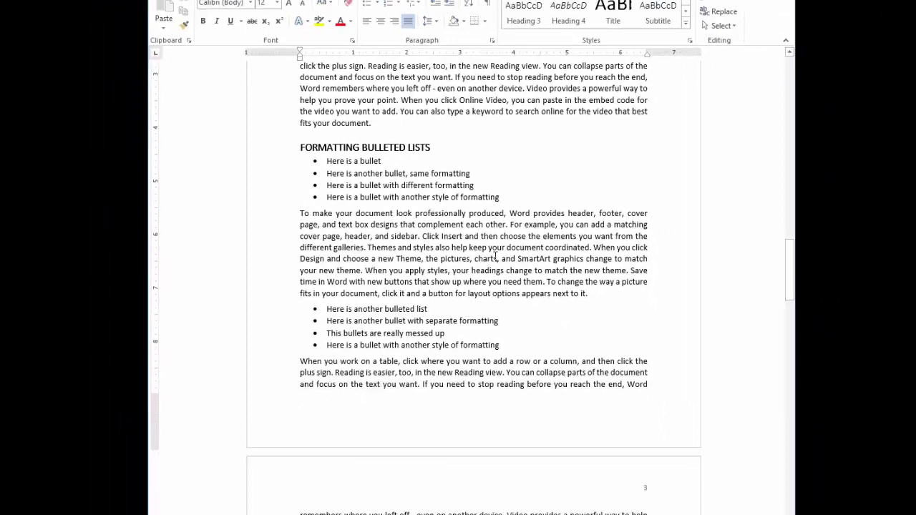